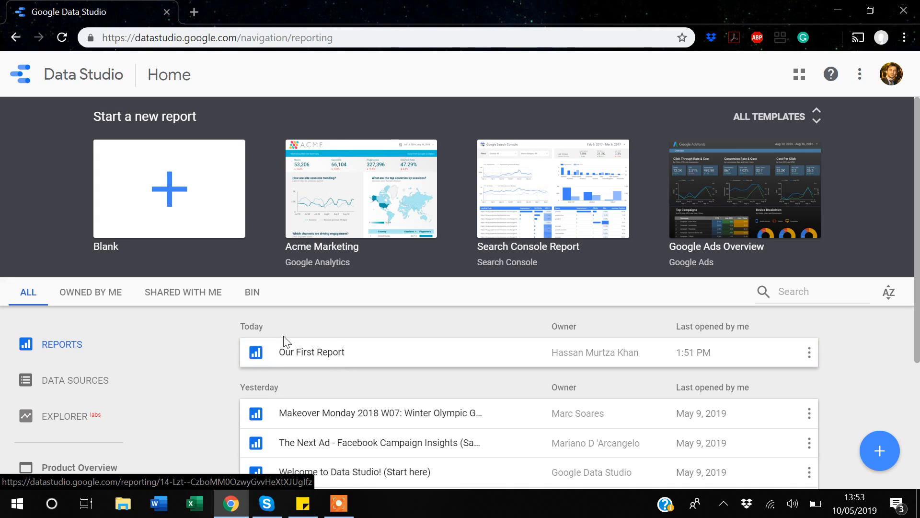
Open the report Our First Report and switch it into edit mode.
click(317, 354)
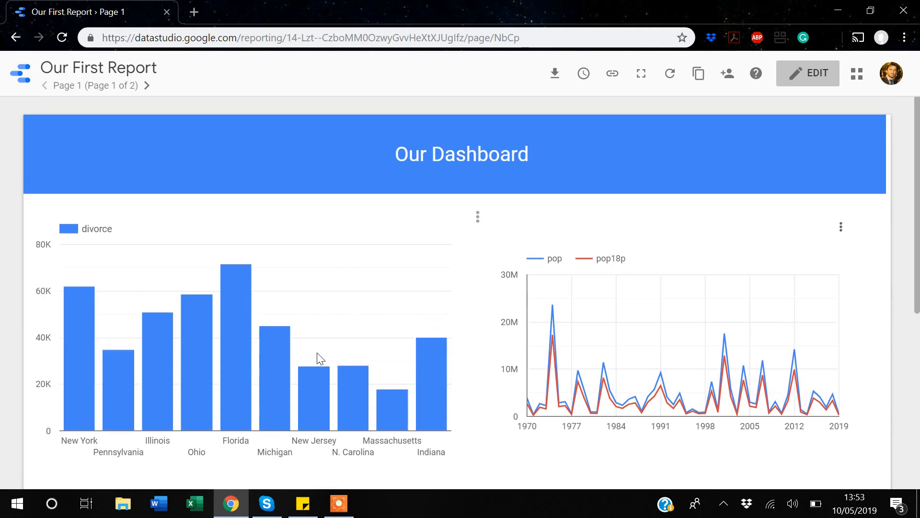
scroll(318, 355, down, 5)
scroll(318, 358, up, 5)
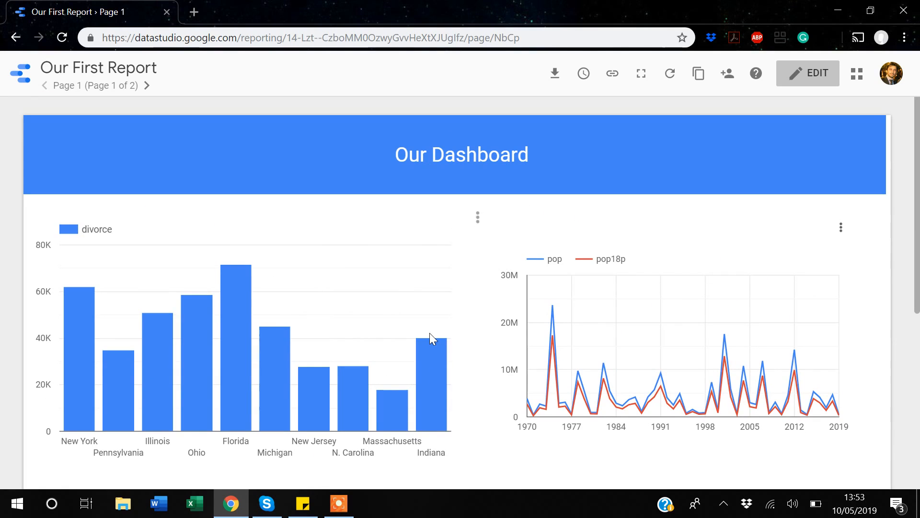
click(807, 80)
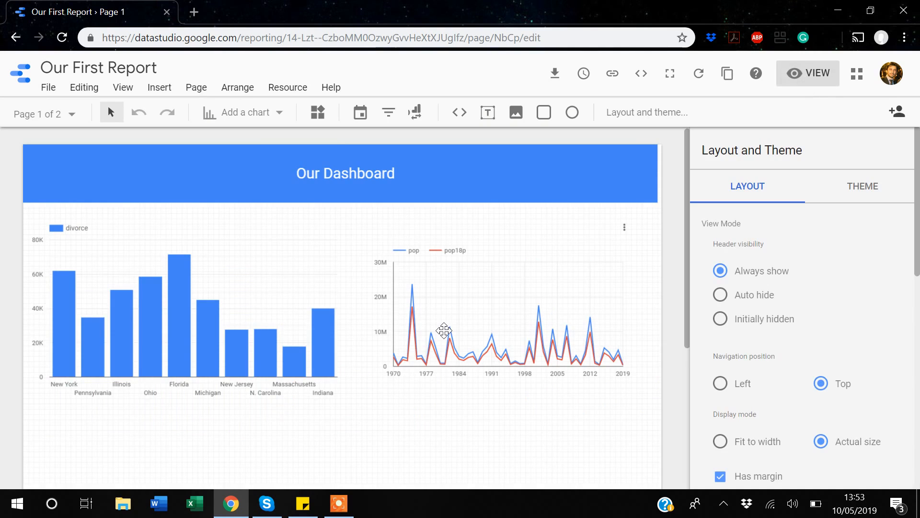
Add a Geo map chart and place it below the divorce bar chart on the left.
scroll(444, 331, down, 2)
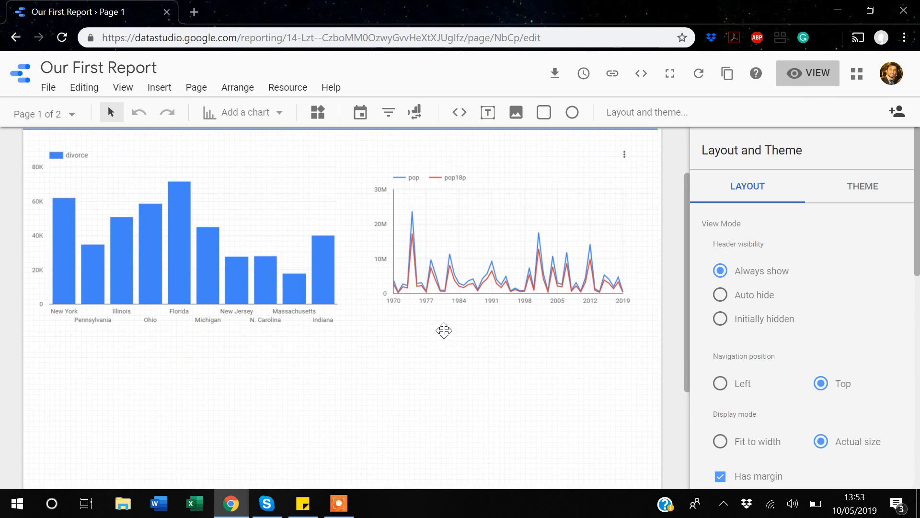
scroll(444, 335, down, 1)
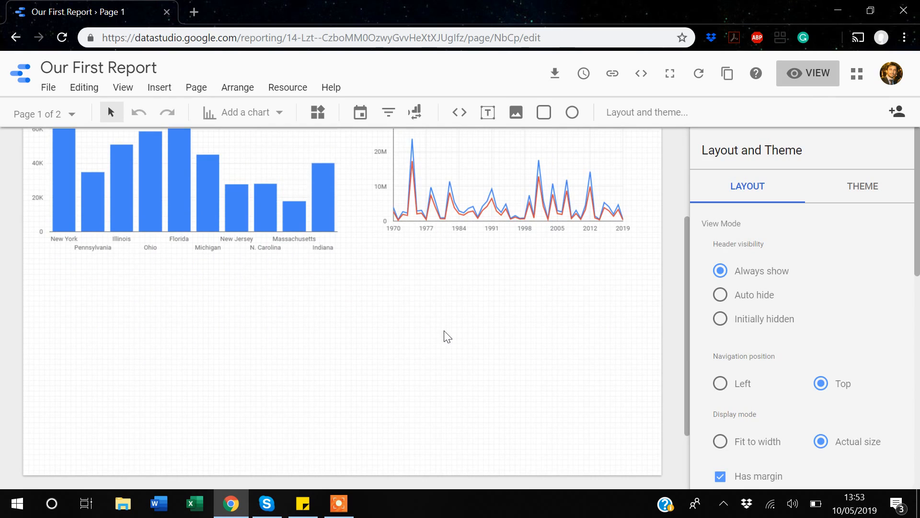
click(279, 113)
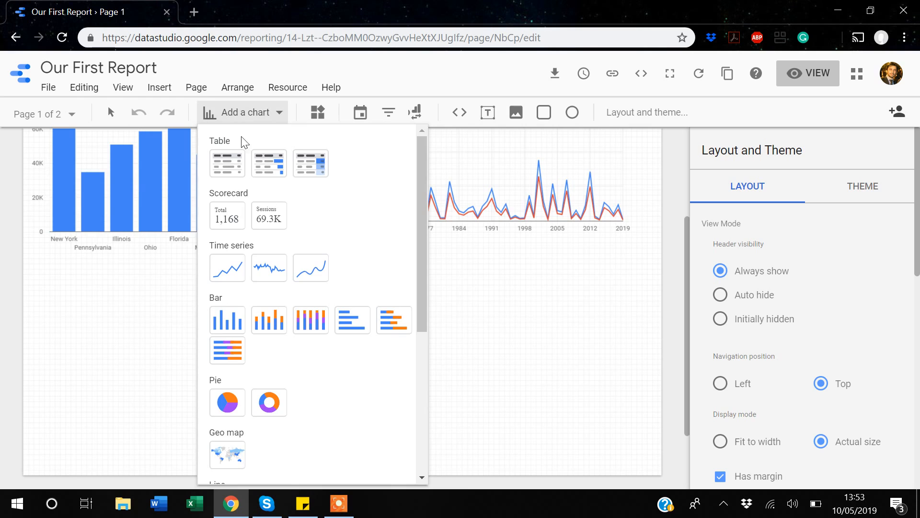
scroll(259, 205, down, 3)
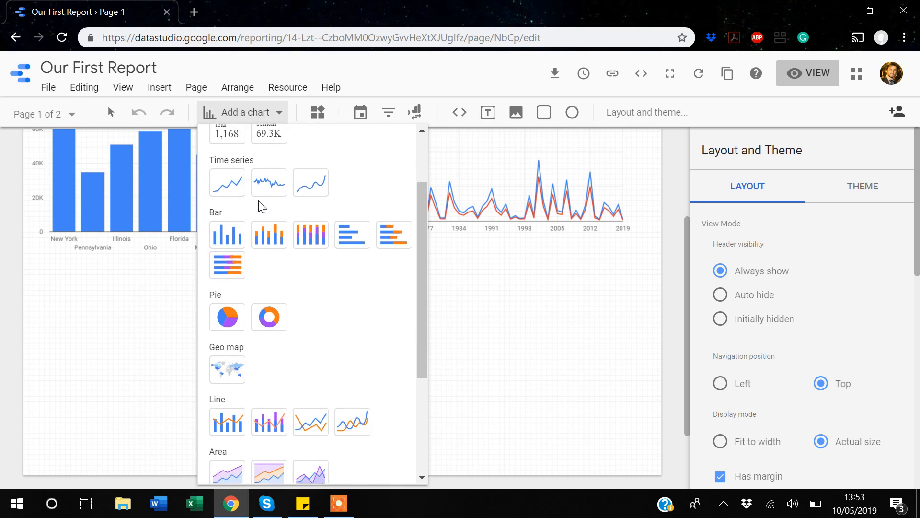
scroll(261, 206, down, 1)
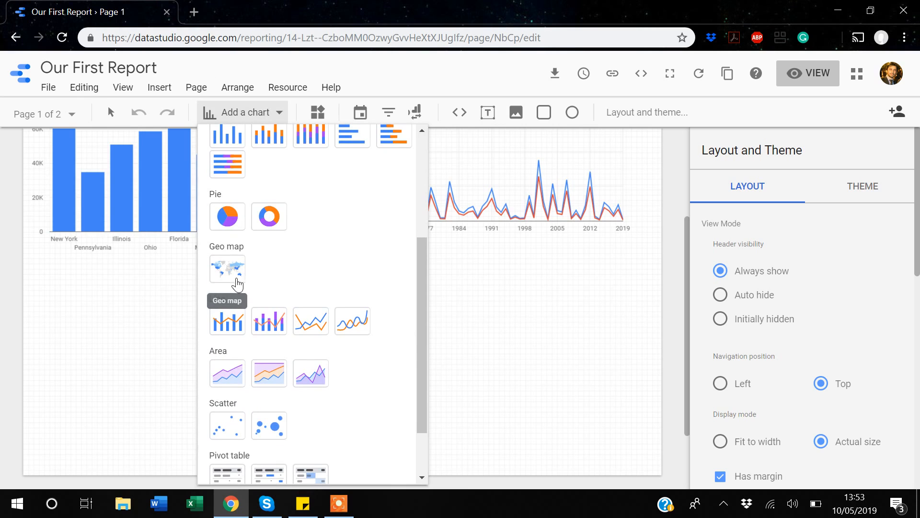
click(232, 277)
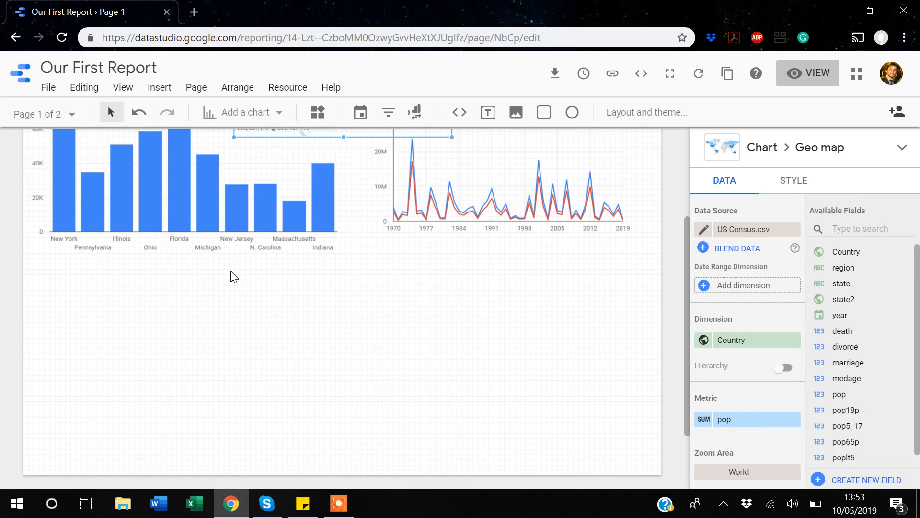
scroll(234, 276, up, 3)
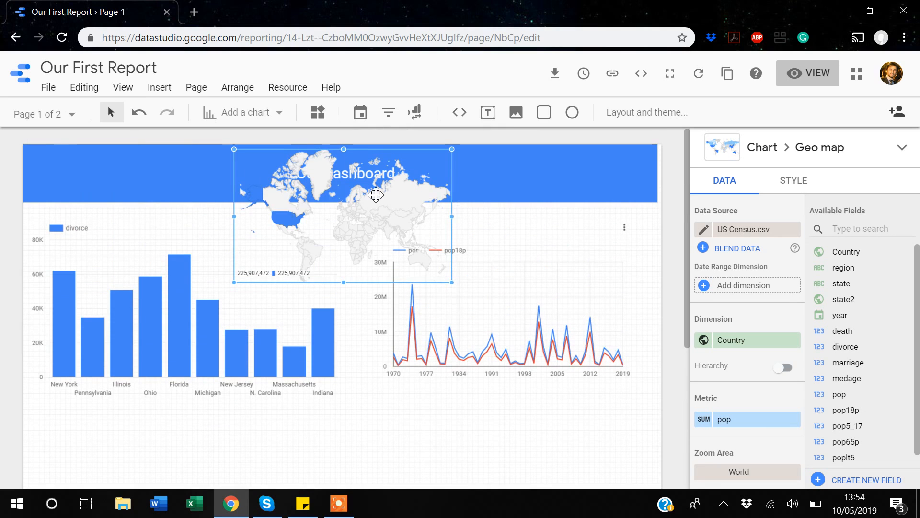
drag(321, 208, 188, 442)
scroll(188, 442, down, 1)
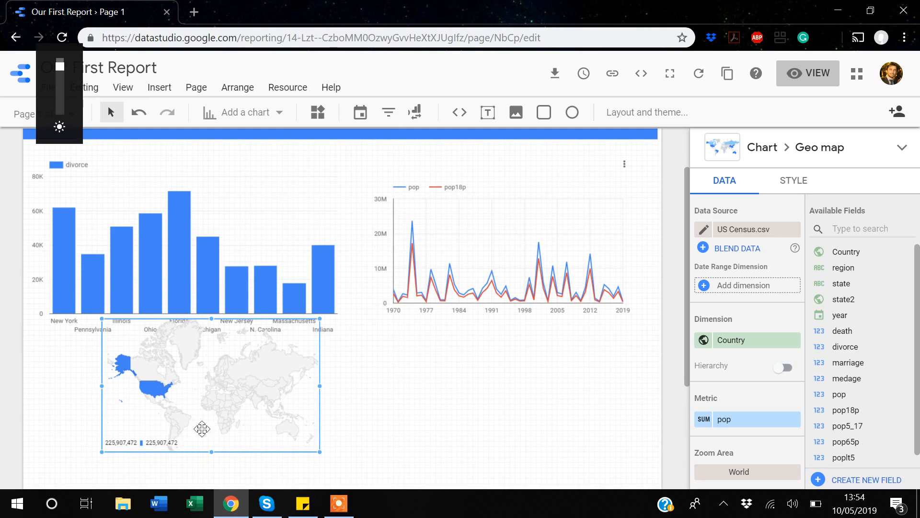
drag(236, 376, 192, 411)
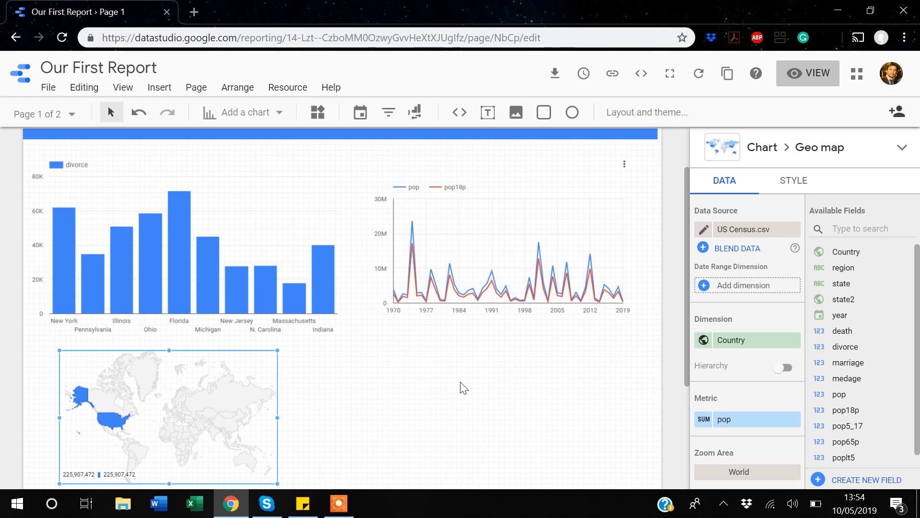
Set the geo map's dimension to the state field.
scroll(464, 388, down, 1)
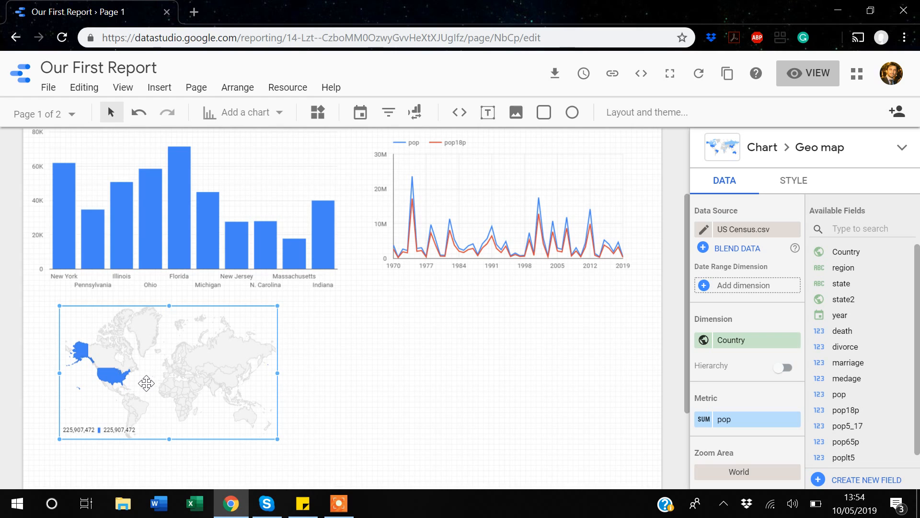
scroll(146, 383, down, 1)
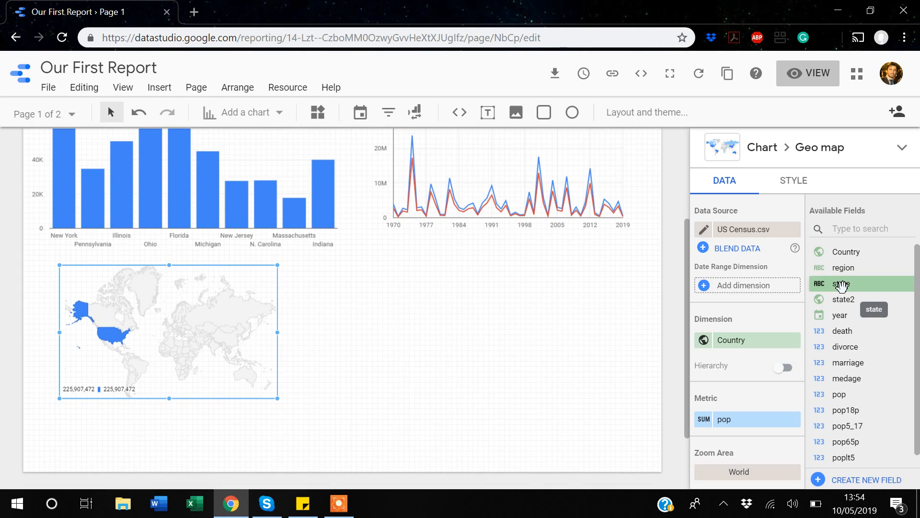
drag(841, 283, 722, 348)
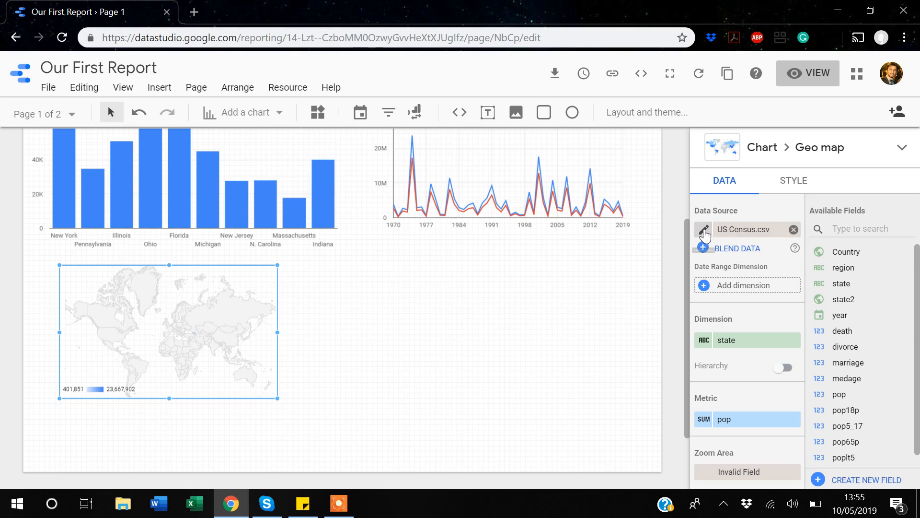
In the US Census.csv data source, change the state field's type to Geo Region and finish editing.
click(704, 231)
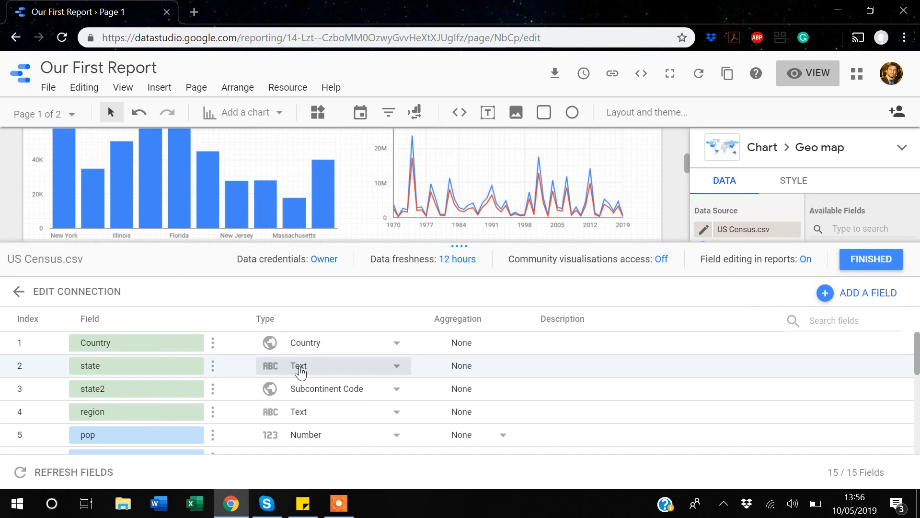
click(397, 366)
mouse_move(401, 374)
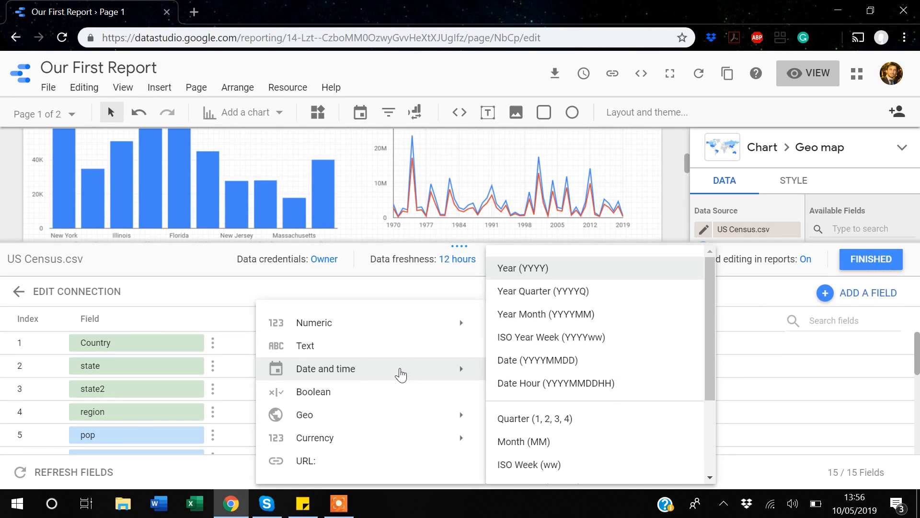
mouse_move(306, 416)
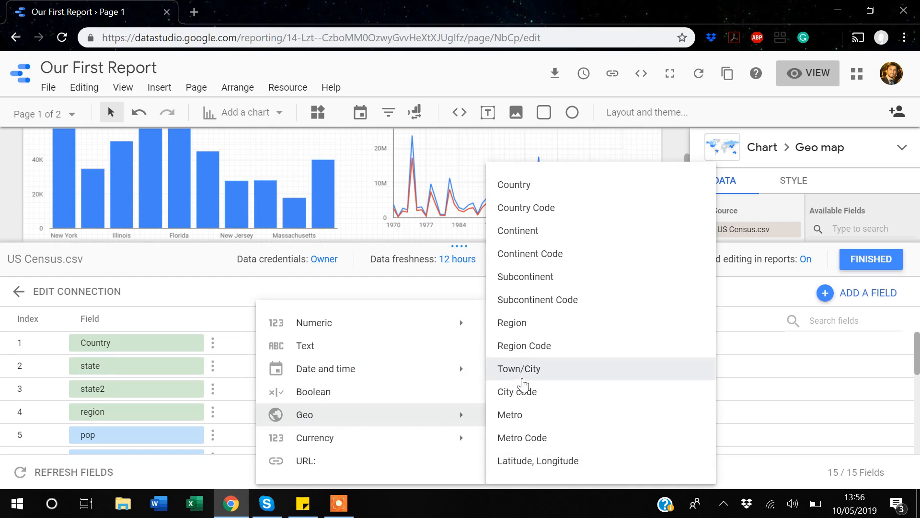
click(509, 329)
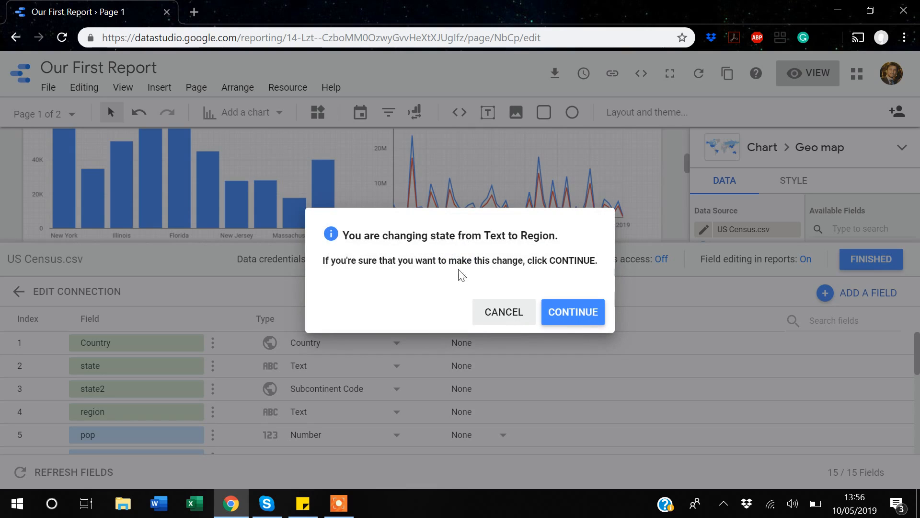
click(571, 315)
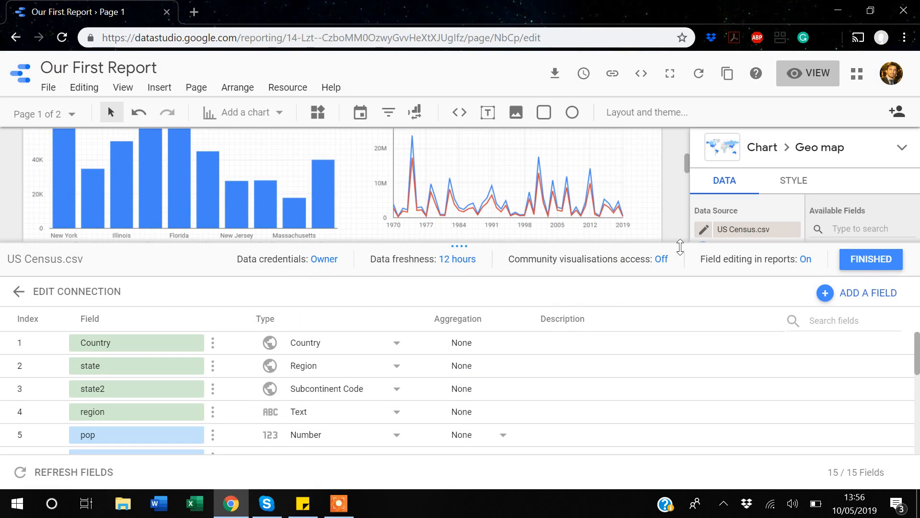
click(871, 259)
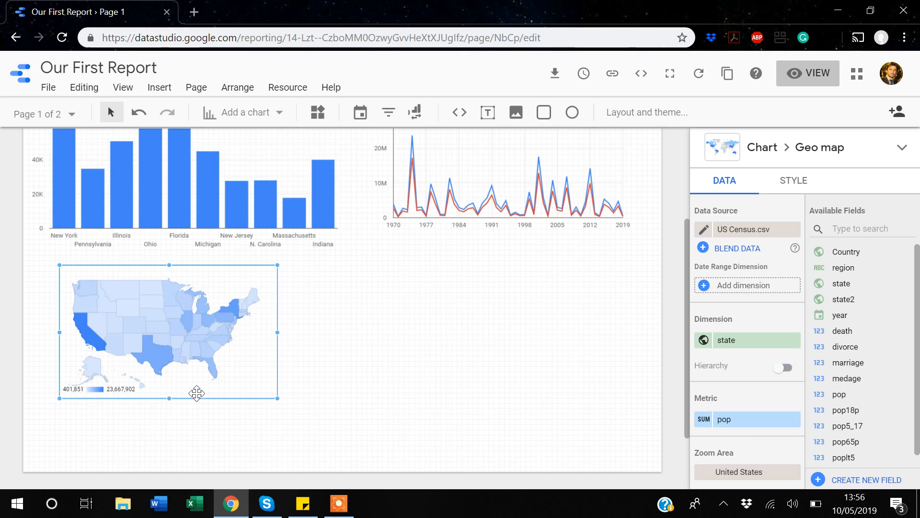
Enlarge the US geo map and place a duplicate of it to its right.
drag(275, 399, 330, 435)
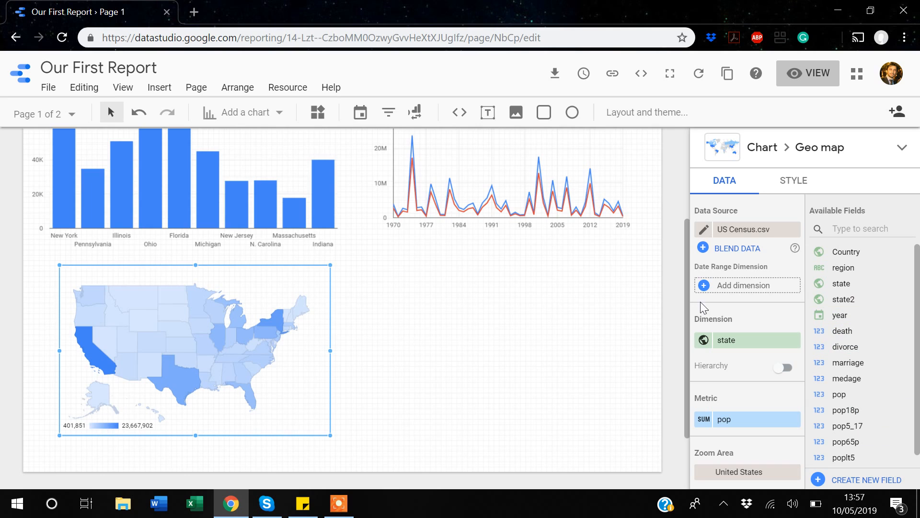
right_click(294, 293)
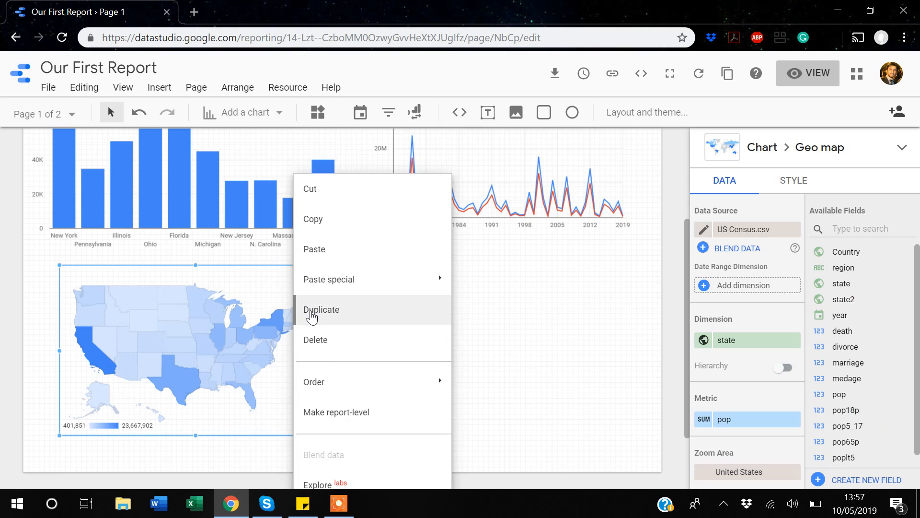
click(312, 310)
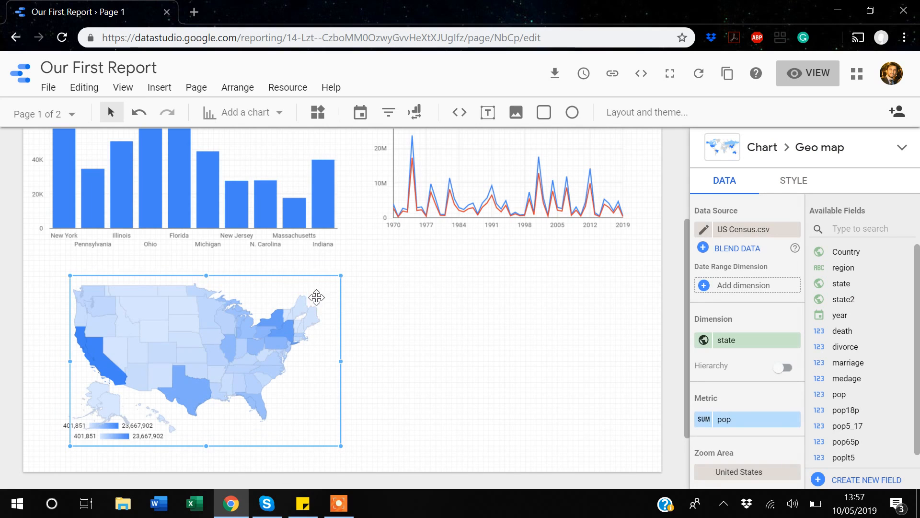
drag(316, 298, 596, 296)
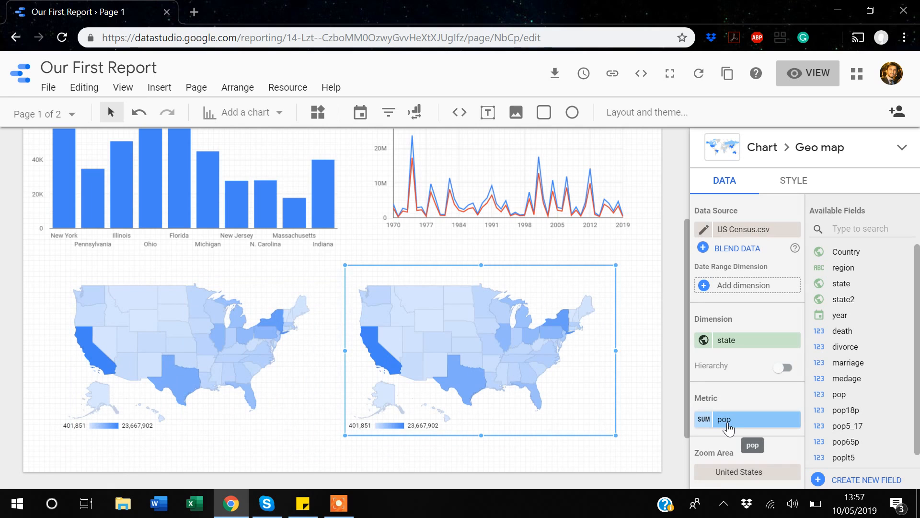
Set the copied map's metric to divorce and shift it slightly to the right.
drag(848, 346, 743, 419)
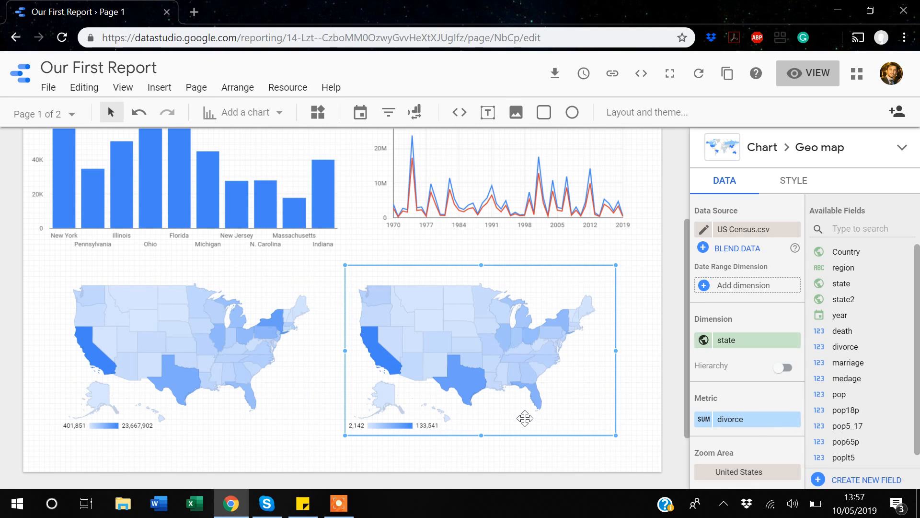
drag(559, 284, 585, 282)
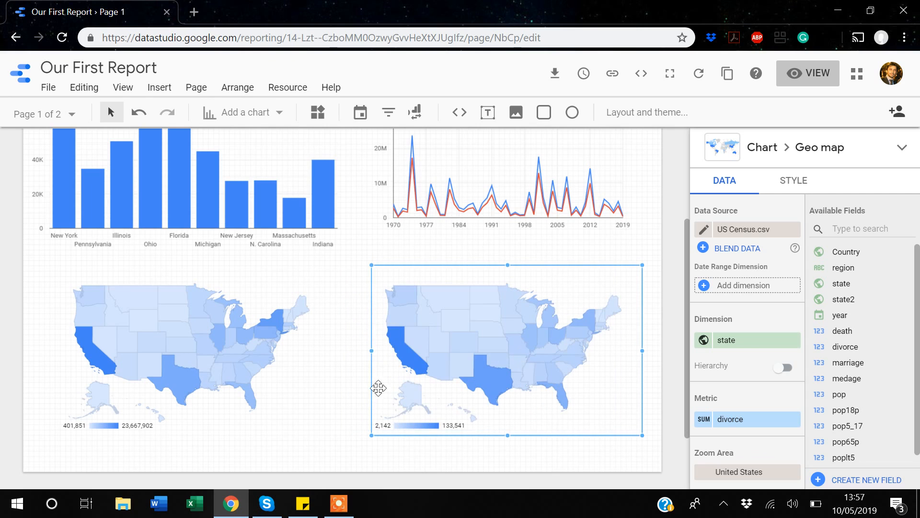
Insert a text box and size it as a one-line strip above the right-hand map.
click(128, 392)
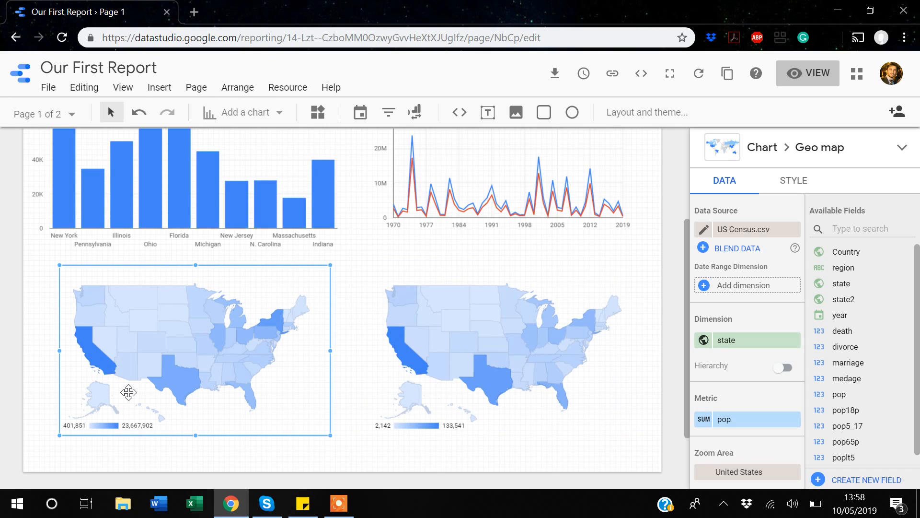
click(162, 92)
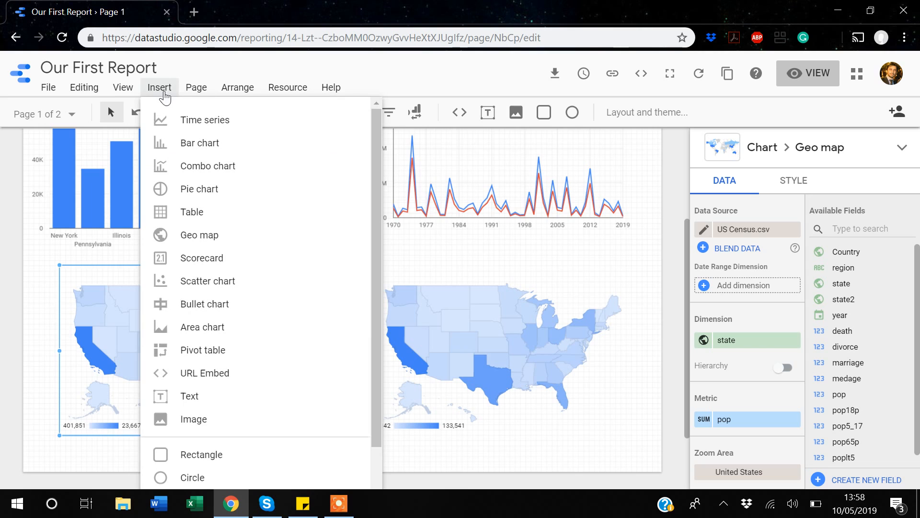
click(184, 402)
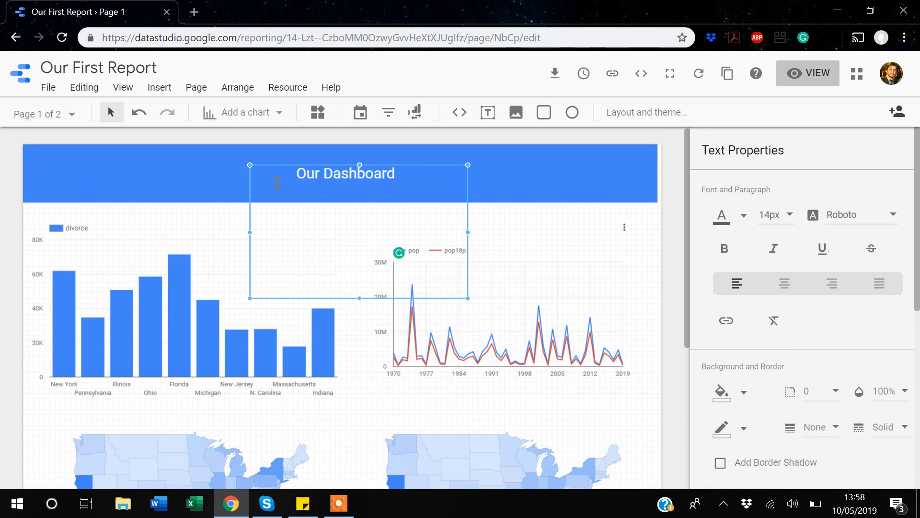
drag(259, 170, 397, 410)
scroll(398, 411, down, 4)
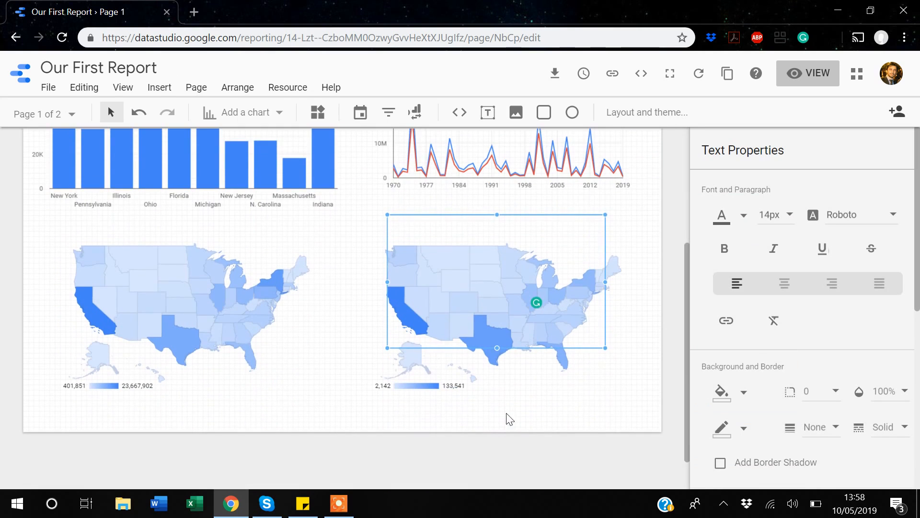
drag(498, 348, 502, 242)
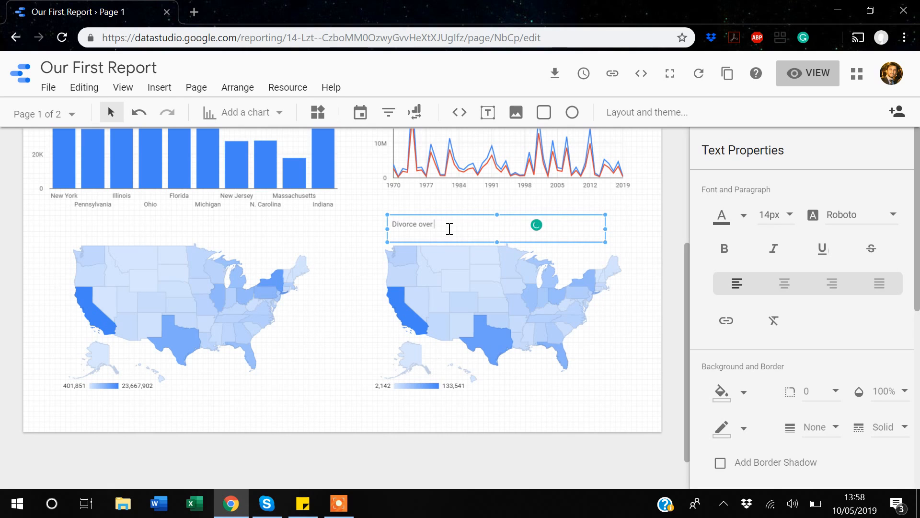
Enter the title "Divorce over states" in the text box and select it.
text(ta)
drag(464, 226, 387, 225)
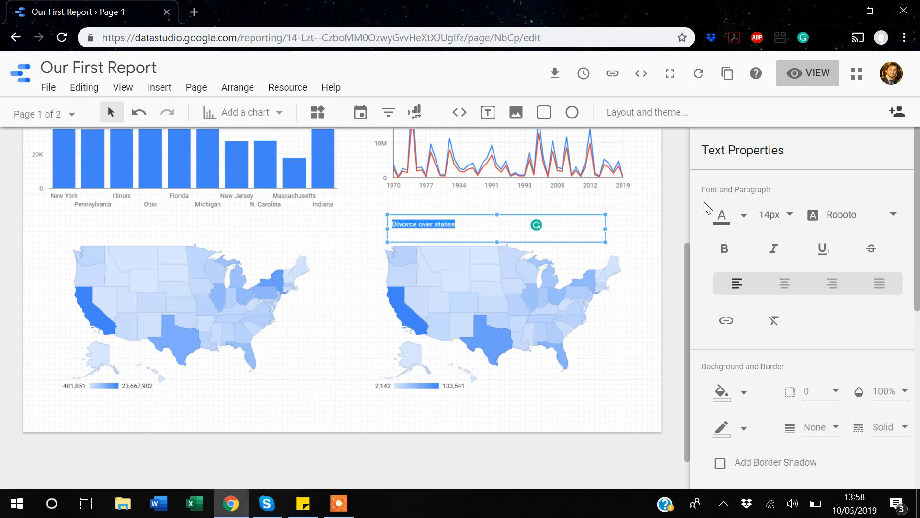
Set the title's font size to 24px and centre-align it.
click(791, 222)
click(779, 287)
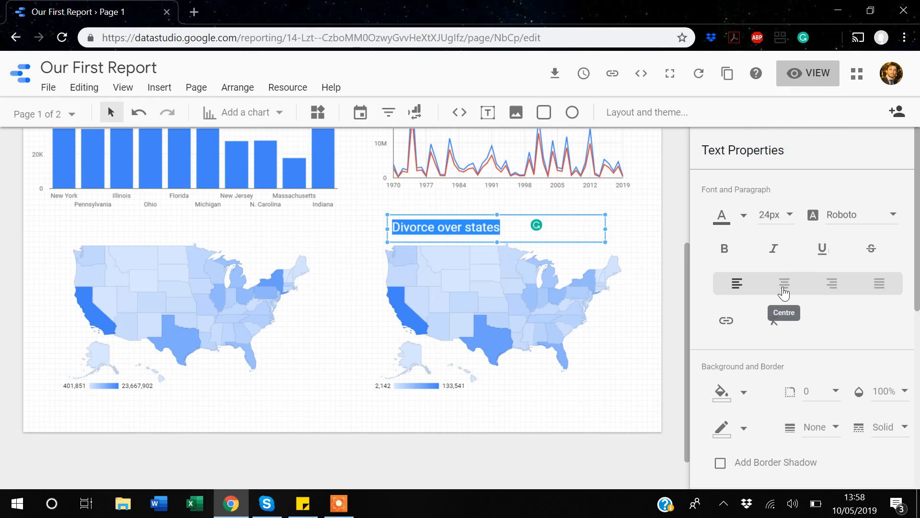
click(784, 287)
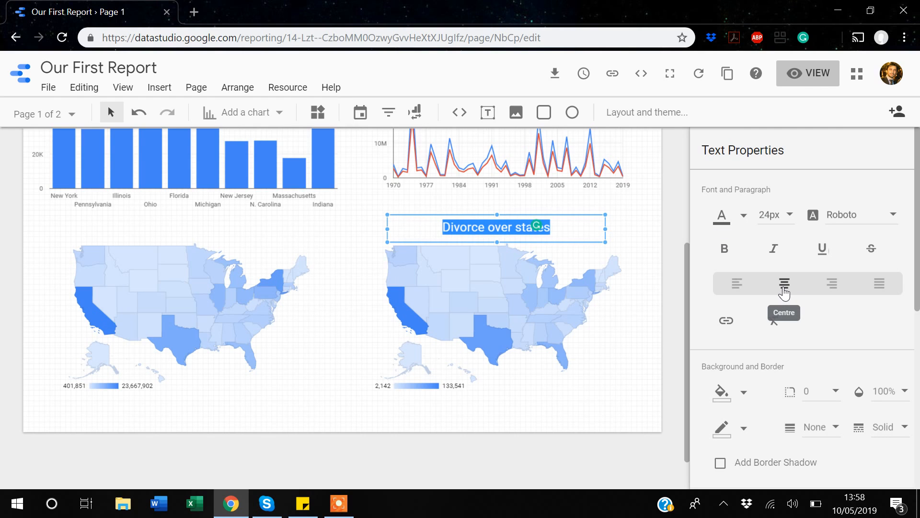
Set the title's font colour to blue.
click(742, 217)
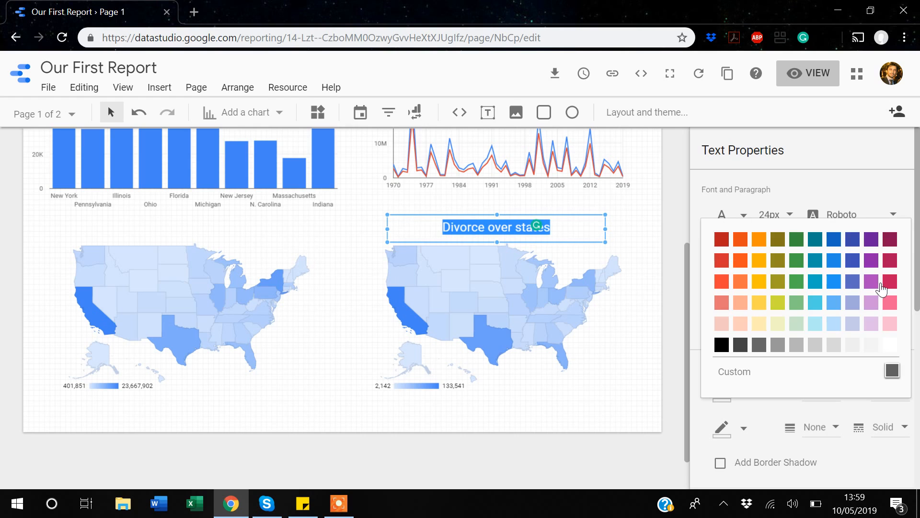
click(852, 261)
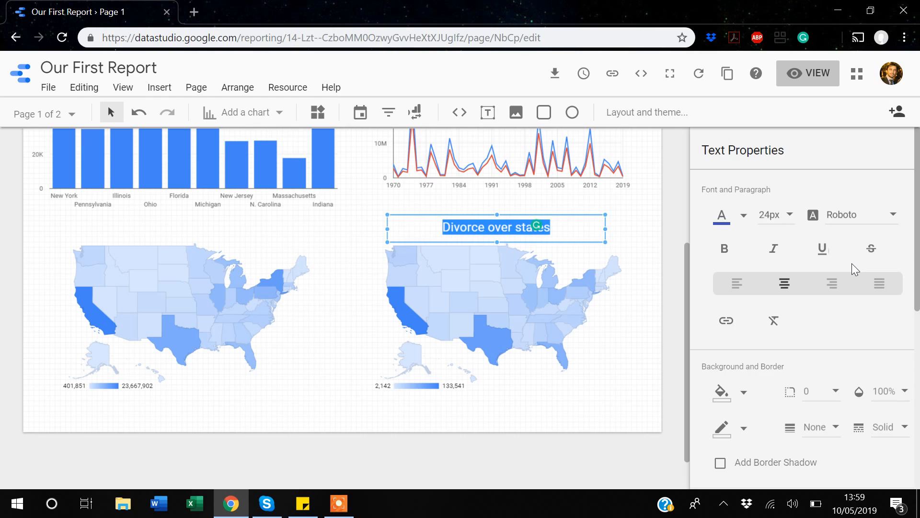
click(633, 326)
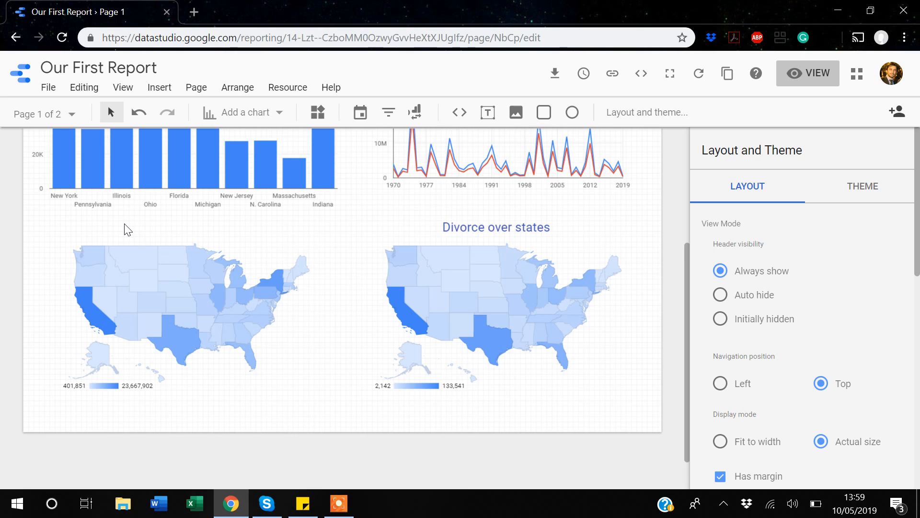
scroll(127, 229, up, 4)
scroll(125, 227, down, 5)
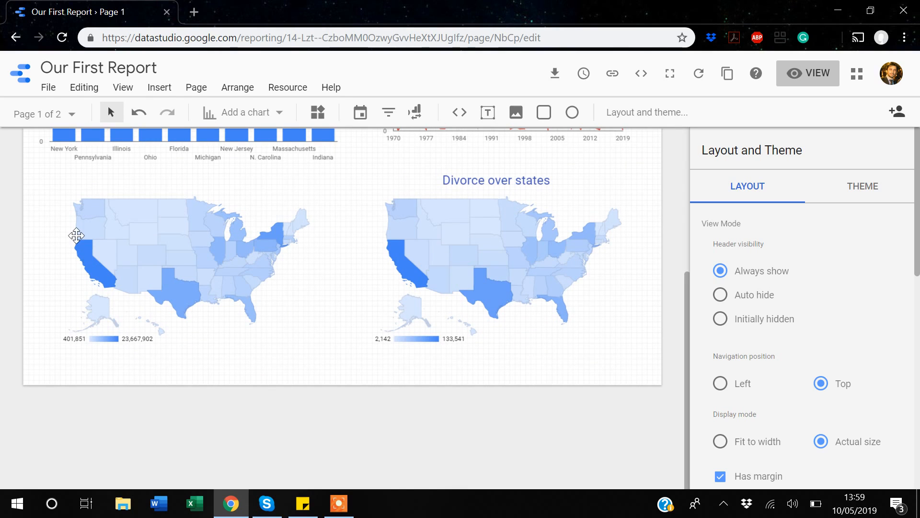
click(340, 513)
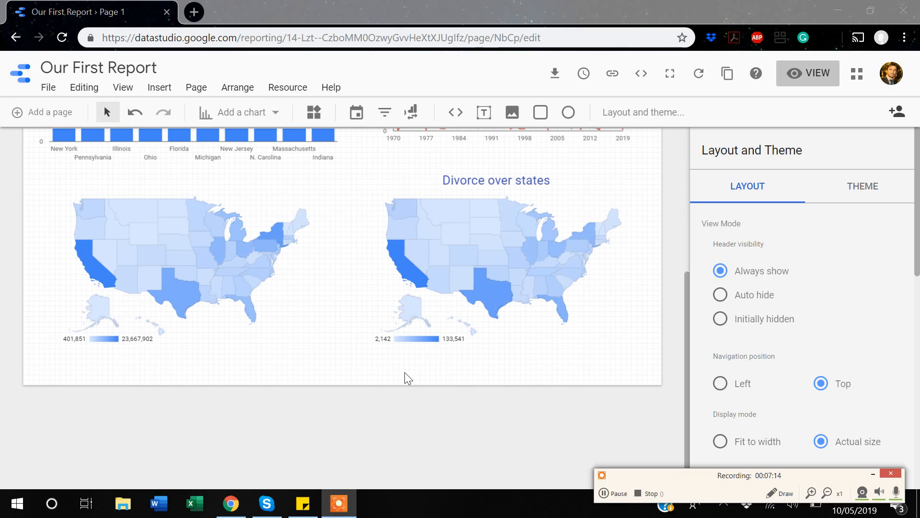
click(870, 476)
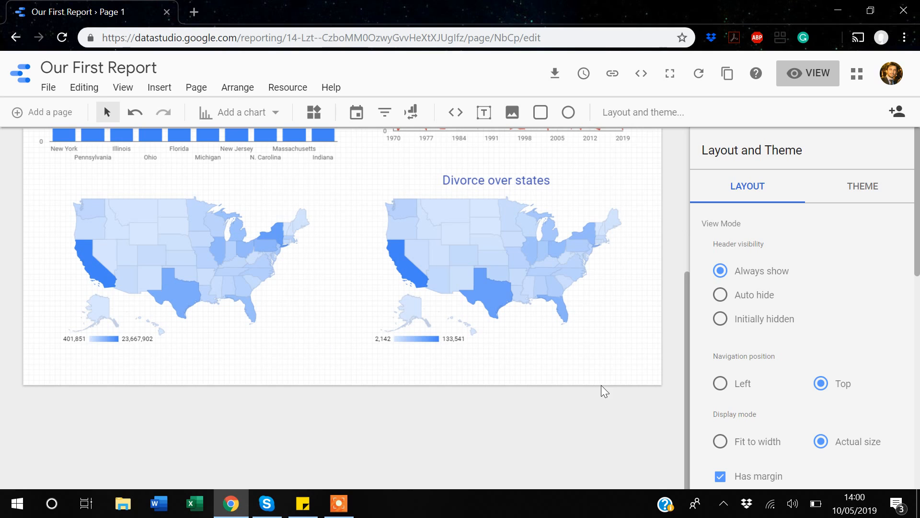
Increase the report canvas width to 1229 px.
scroll(601, 384, up, 5)
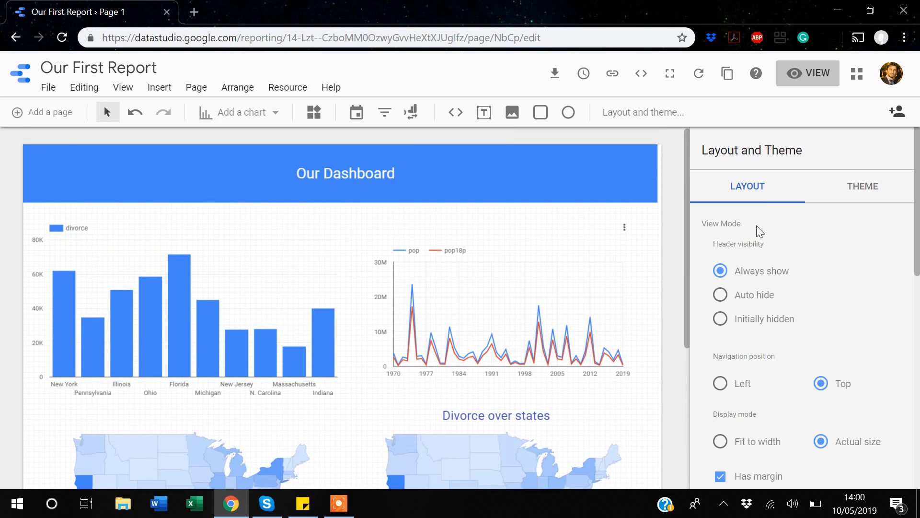
scroll(756, 225, down, 4)
scroll(756, 225, down, 3)
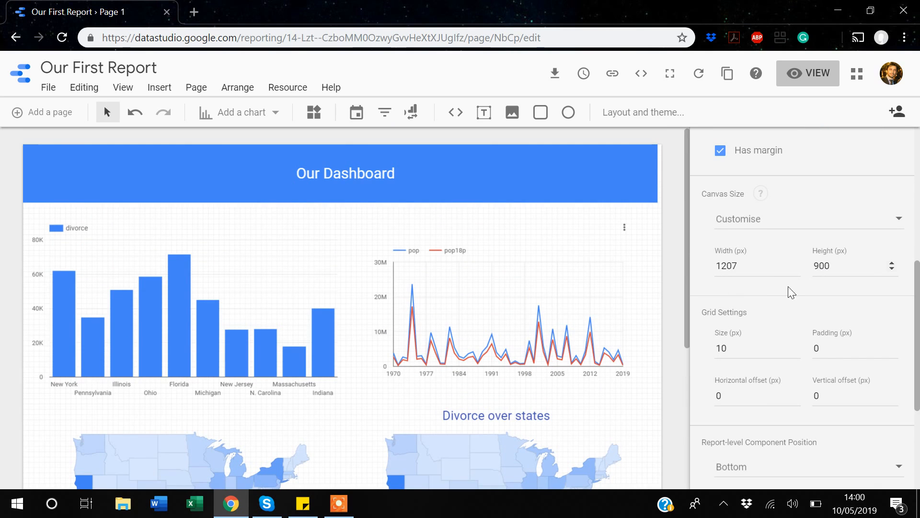
click(795, 262)
click(794, 262)
click(795, 262)
click(794, 262)
click(795, 262)
click(795, 262)
click(795, 262)
click(795, 262)
click(795, 263)
double_click(794, 263)
click(795, 262)
click(795, 262)
click(794, 262)
click(795, 262)
click(795, 263)
click(794, 263)
click(795, 262)
click(795, 262)
click(795, 262)
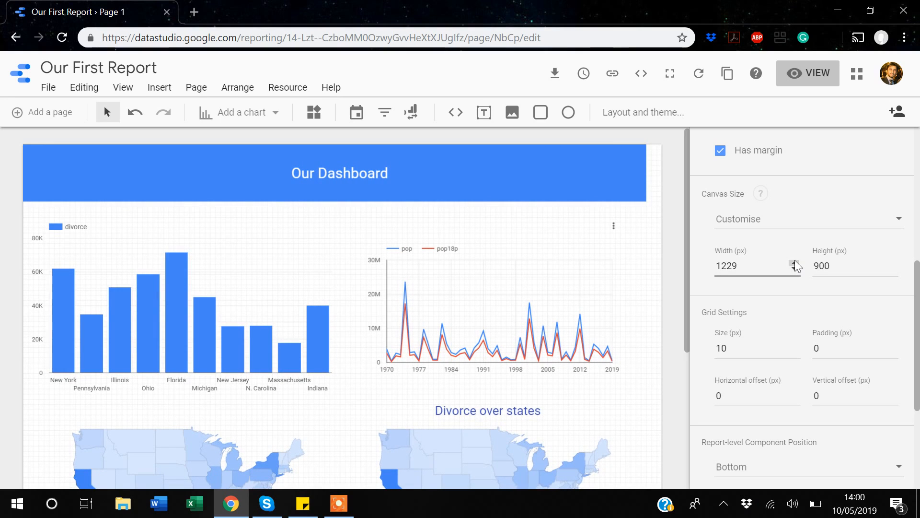
Set the report canvas height to 1000 px.
click(892, 263)
click(891, 263)
click(891, 263)
double_click(891, 263)
triple_click(892, 263)
triple_click(892, 263)
click(891, 264)
triple_click(892, 263)
key(BackSpace)
key(BackSpace)
key(BackSpace)
text(1000)
key(Return)
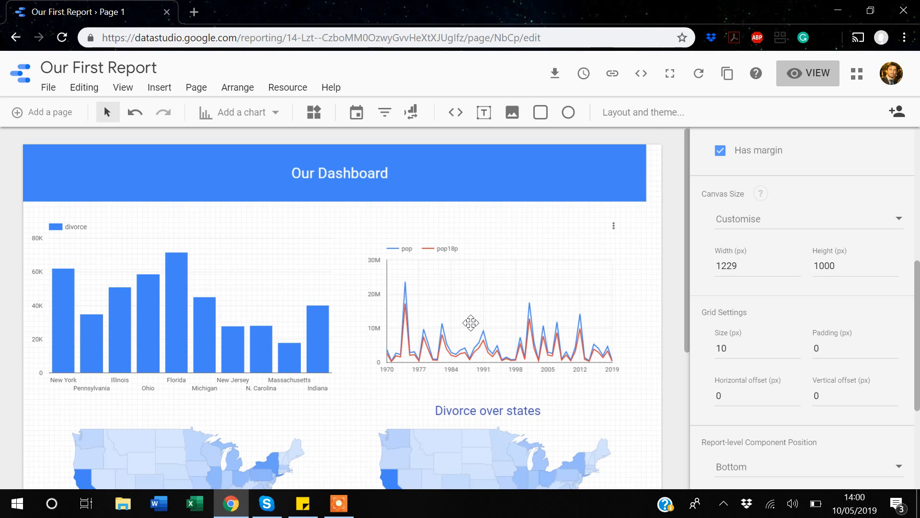
Add a new page to the report.
scroll(471, 322, down, 5)
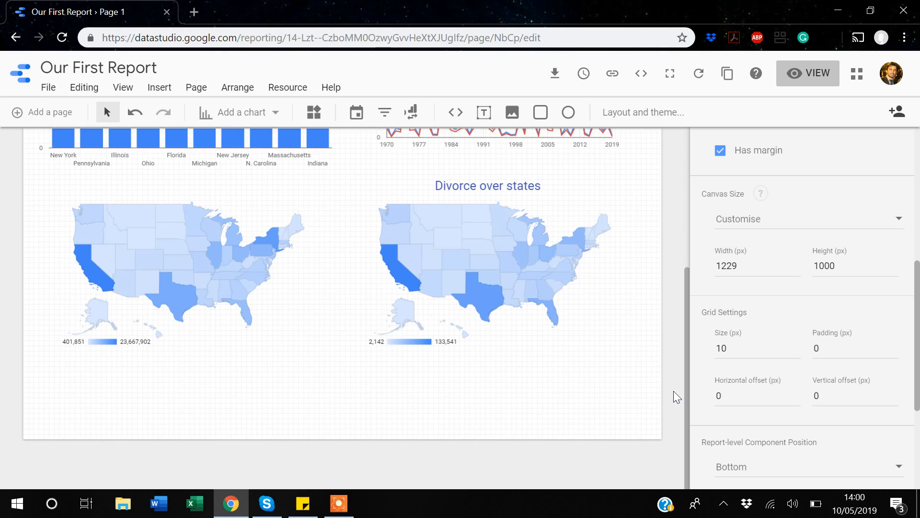
scroll(711, 314, down, 2)
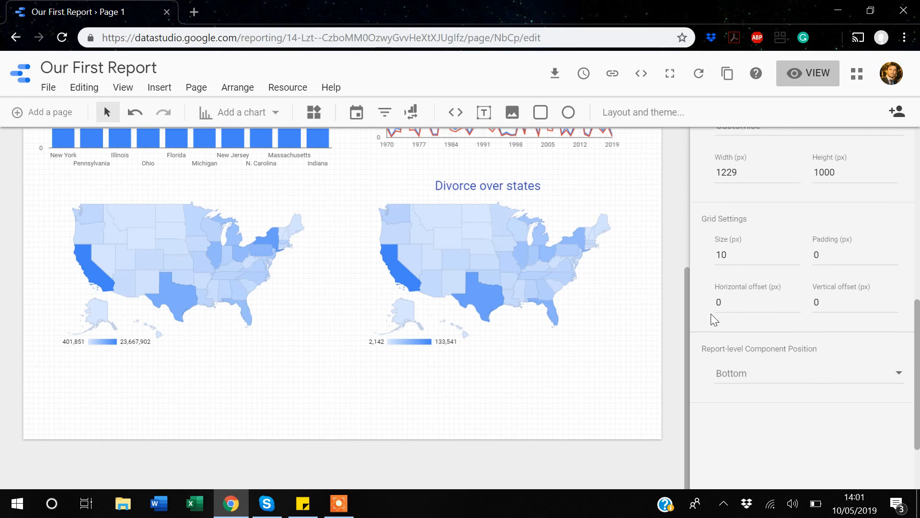
scroll(711, 313, up, 3)
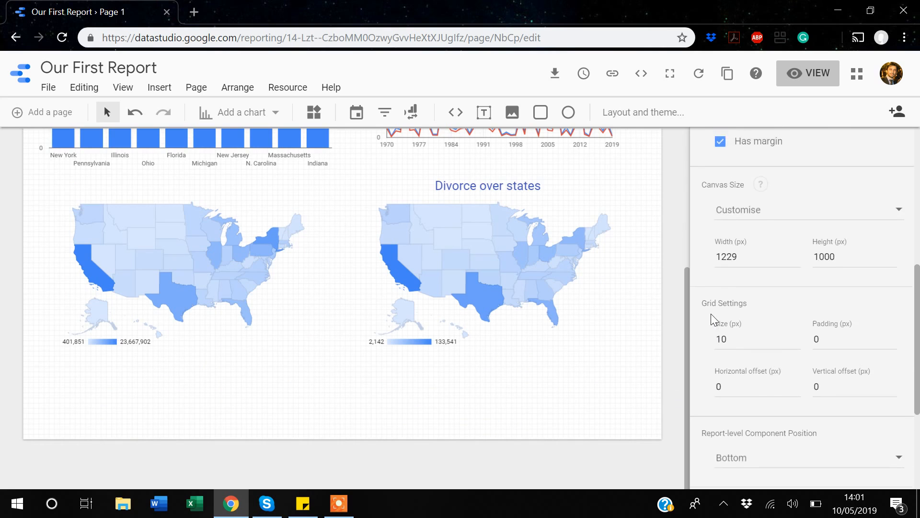
scroll(380, 345, up, 5)
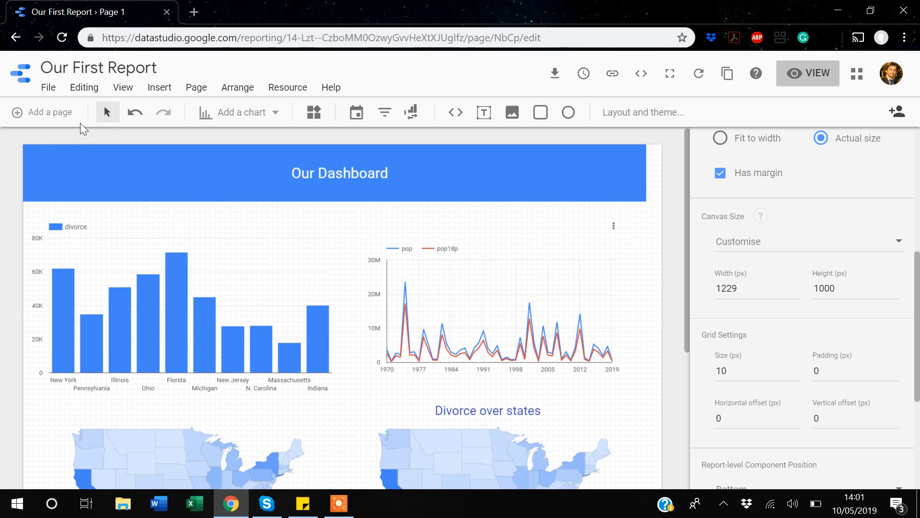
click(26, 114)
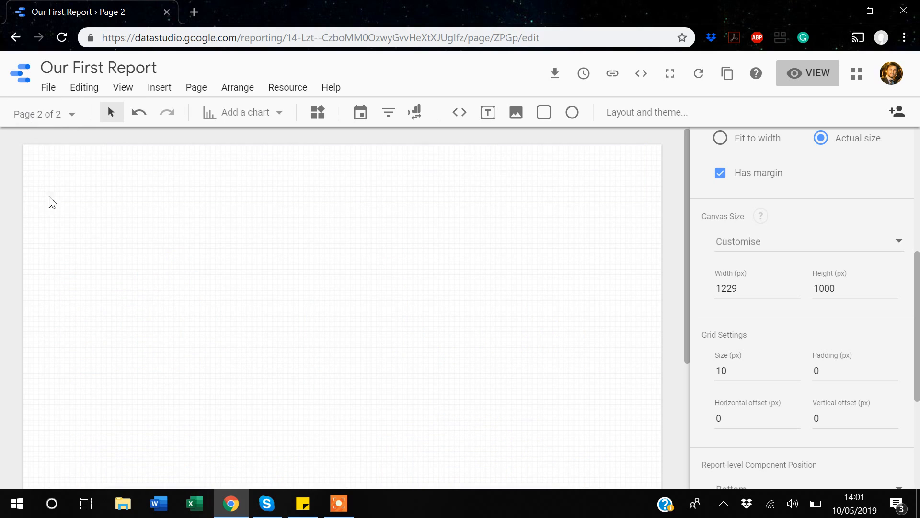
Switch to Page 1 and open its page options menu without choosing anything.
scroll(163, 239, down, 5)
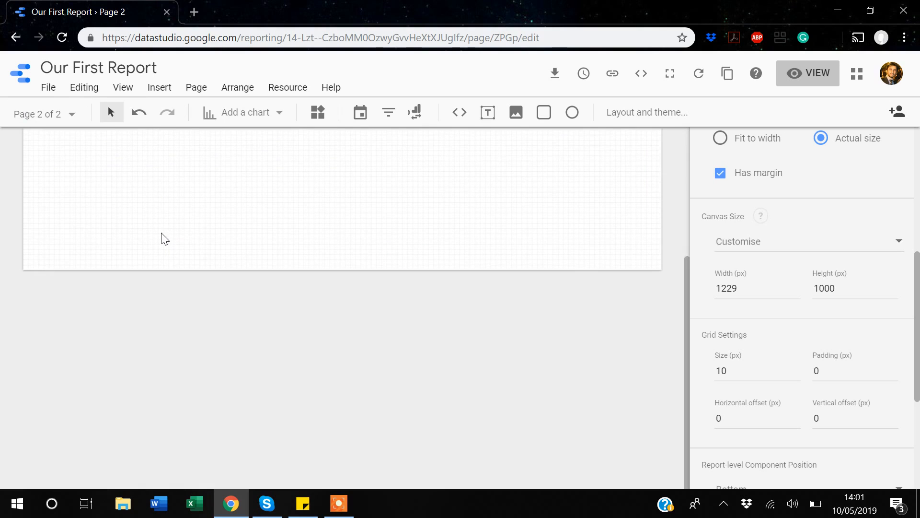
scroll(163, 238, up, 5)
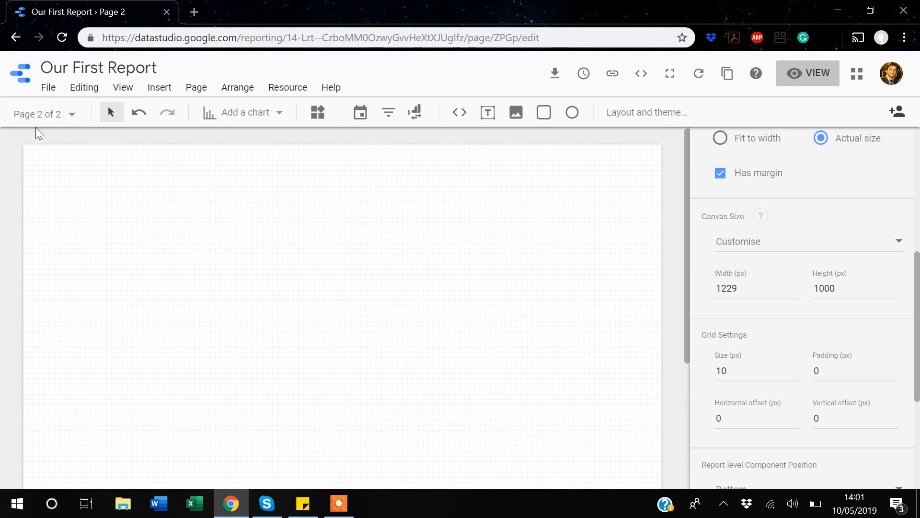
click(58, 115)
click(74, 180)
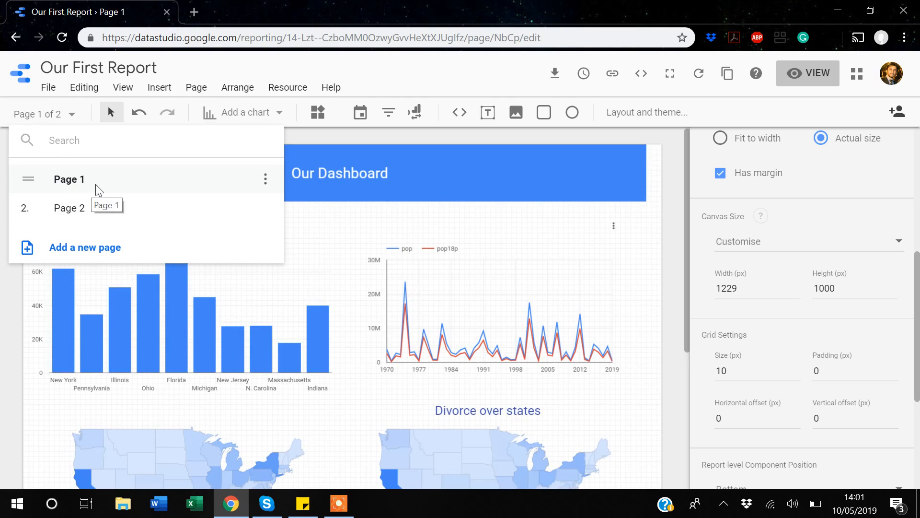
click(266, 181)
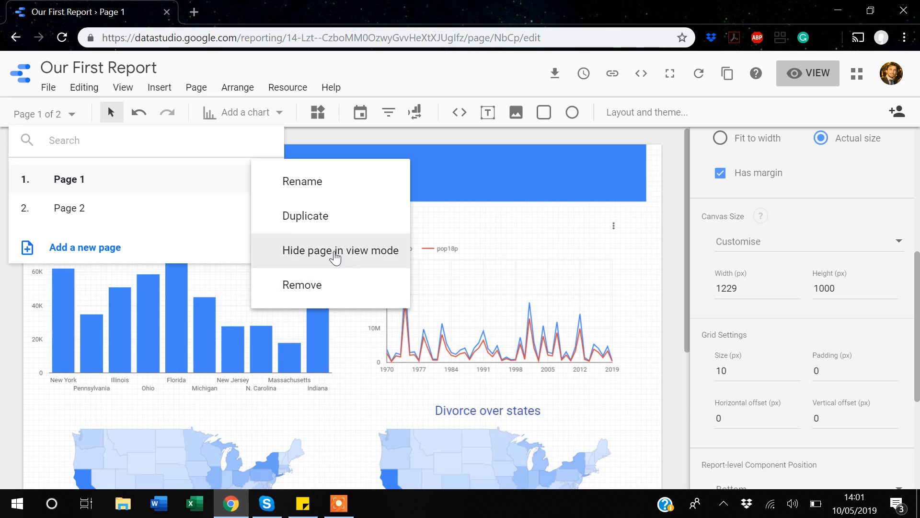
click(74, 212)
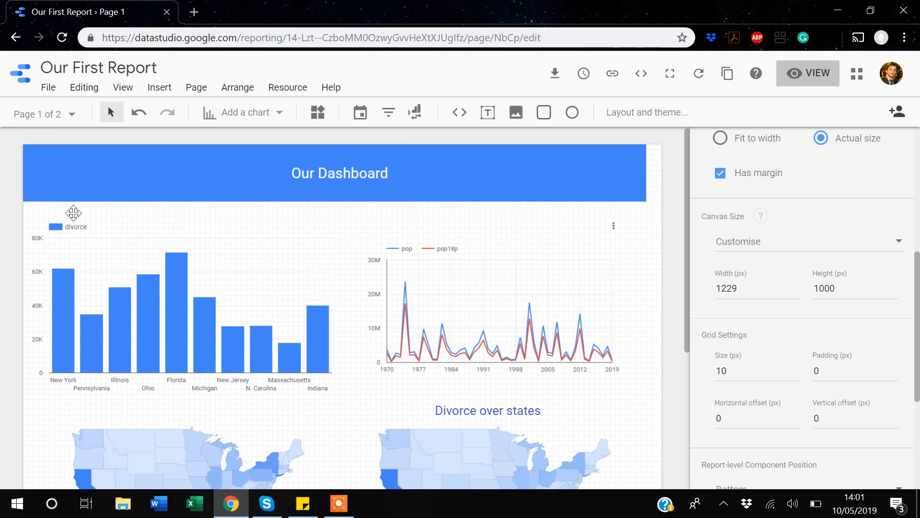
Switch to Page 2 and insert an image element.
click(74, 115)
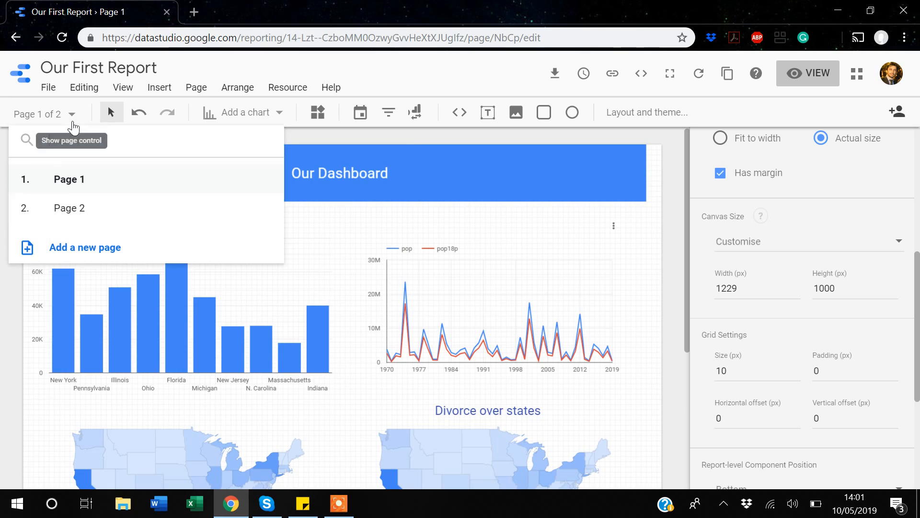
click(66, 210)
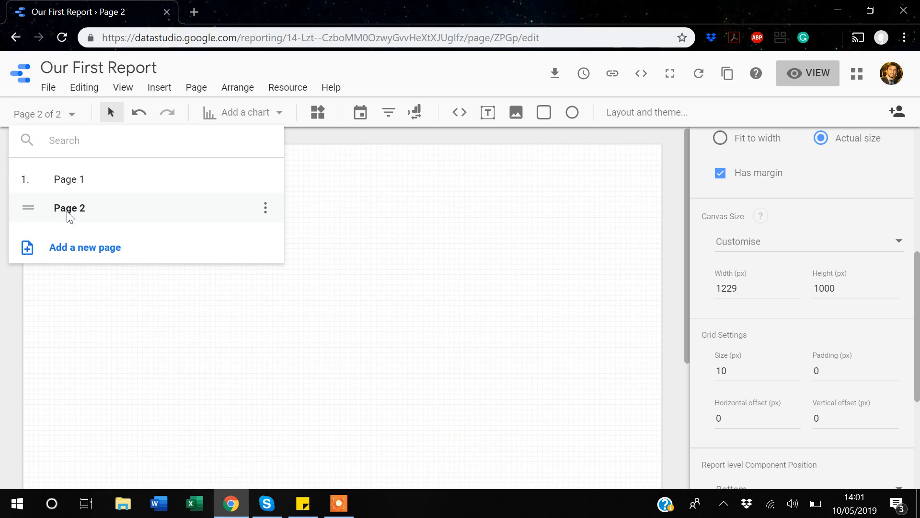
click(401, 217)
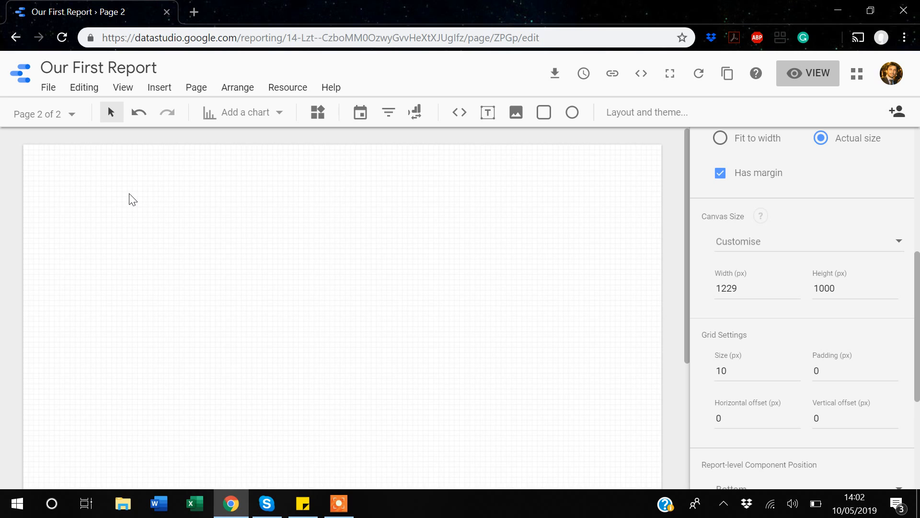
click(160, 88)
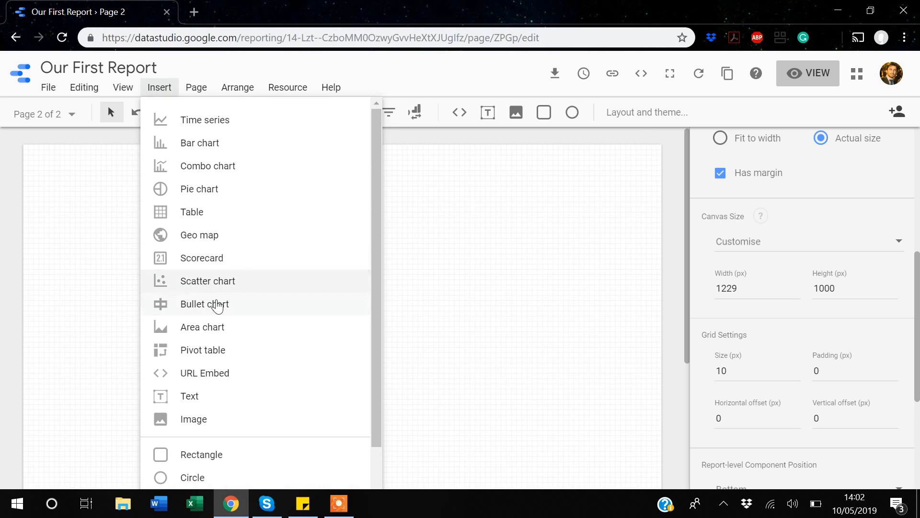
click(200, 422)
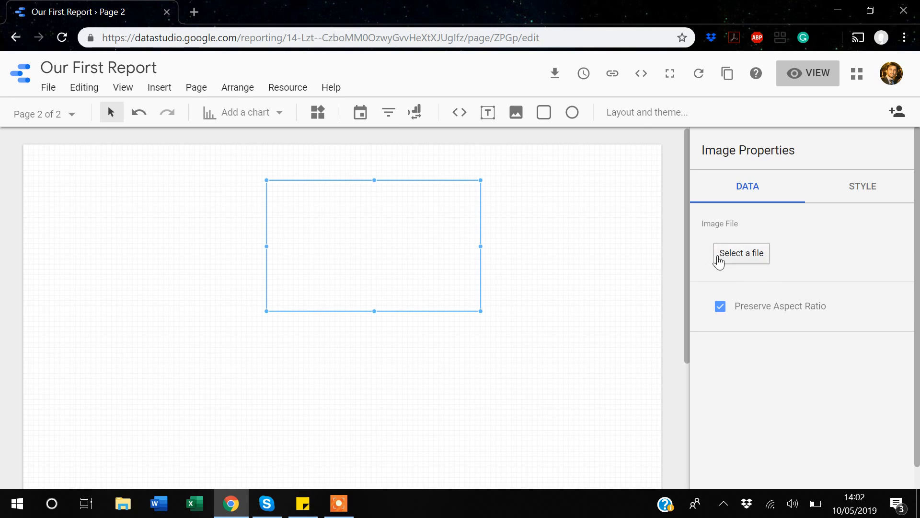
Load 'Screenshot 2015-12-29 23.53.50' from the Dropbox Screenshots folder into the image.
click(746, 259)
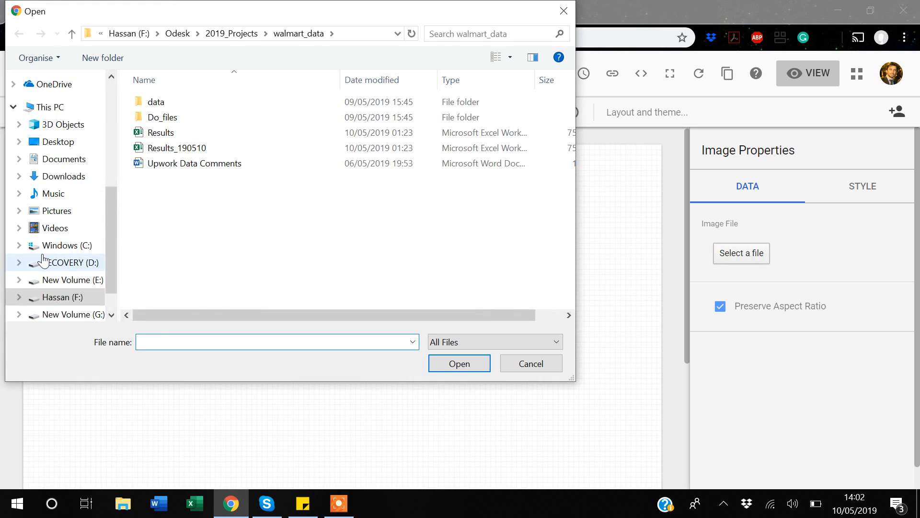
scroll(43, 262, up, 4)
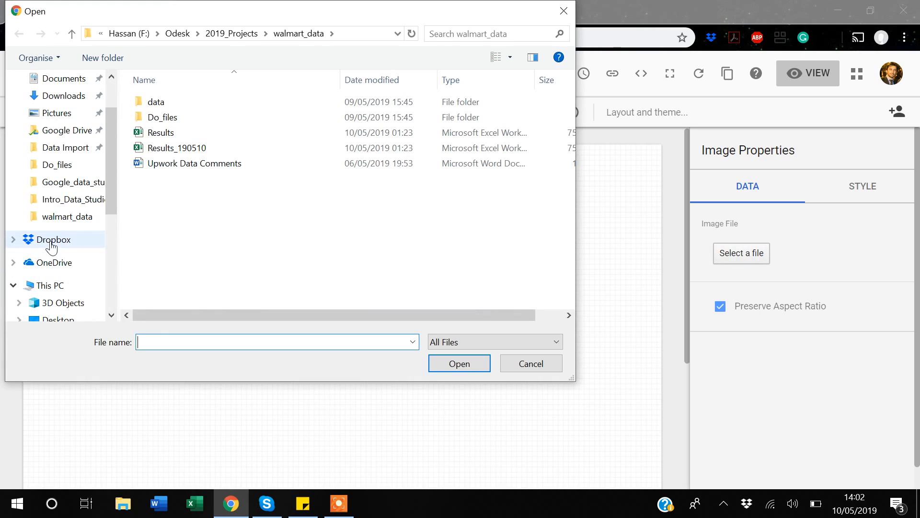
click(51, 244)
click(173, 287)
key(s)
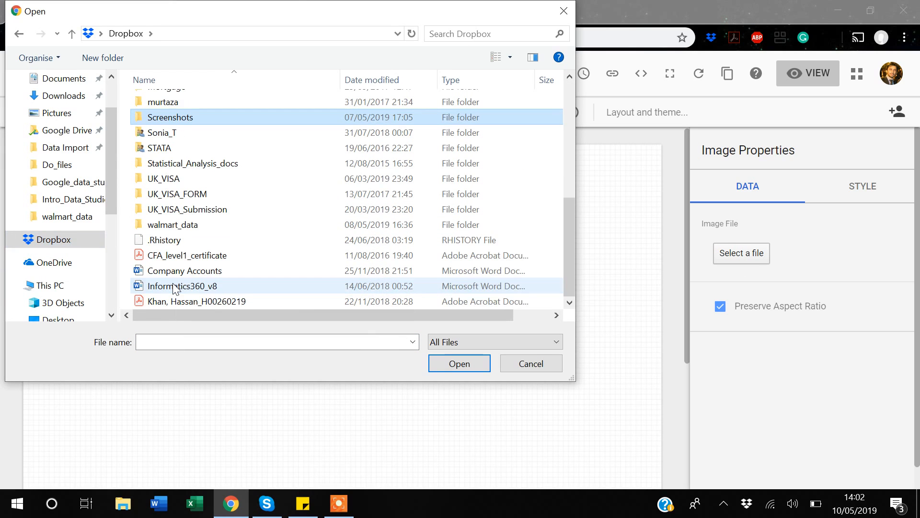
double_click(170, 118)
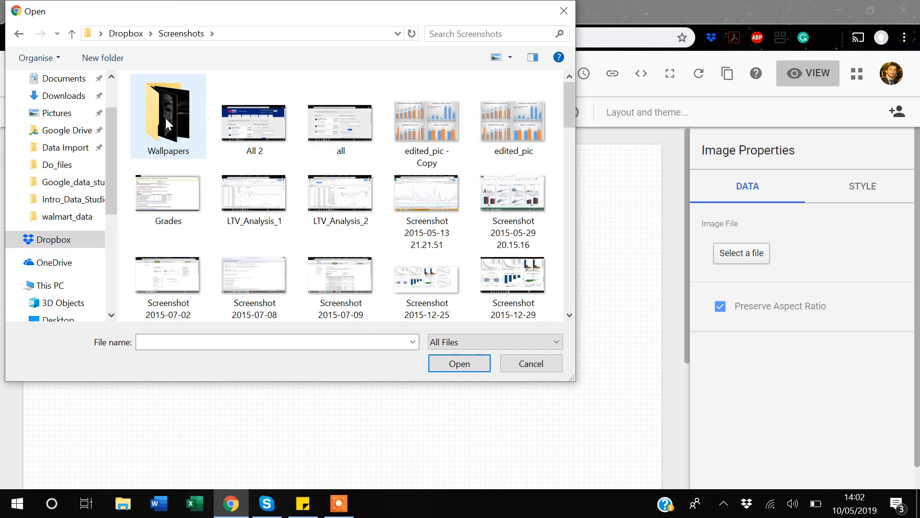
click(434, 125)
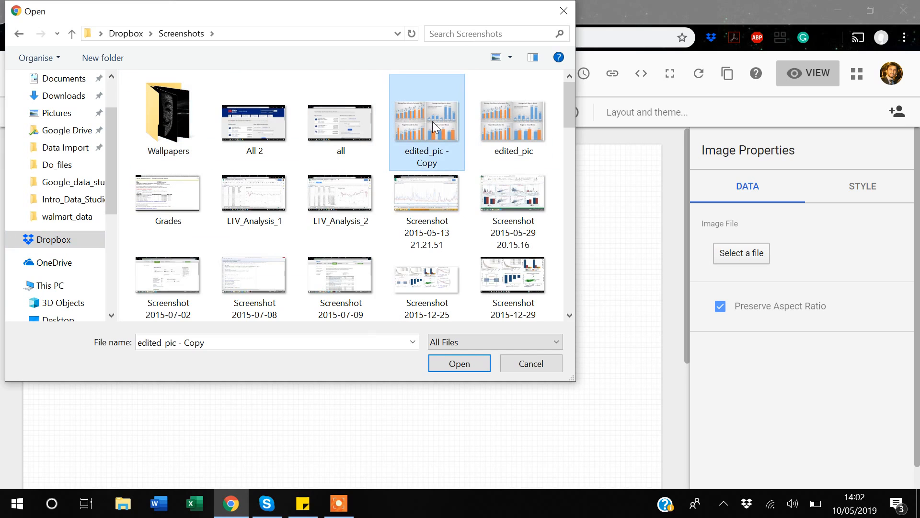
click(501, 271)
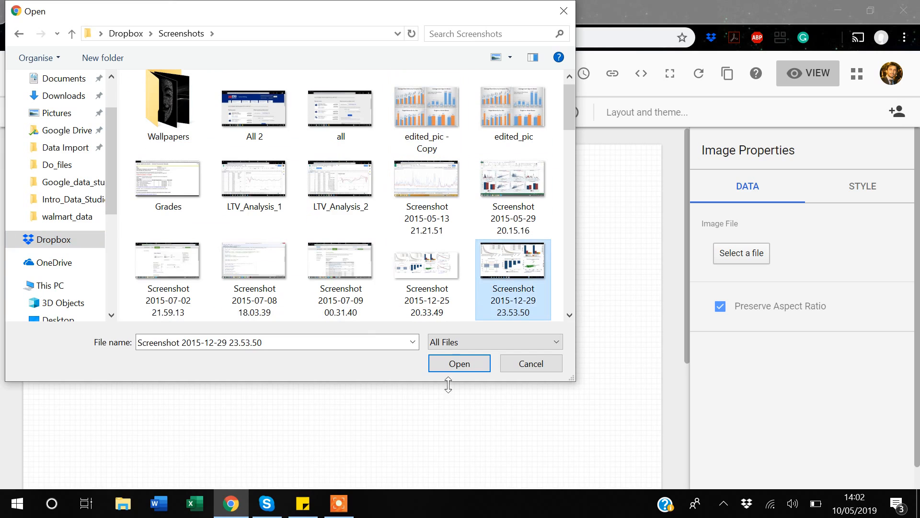
click(451, 369)
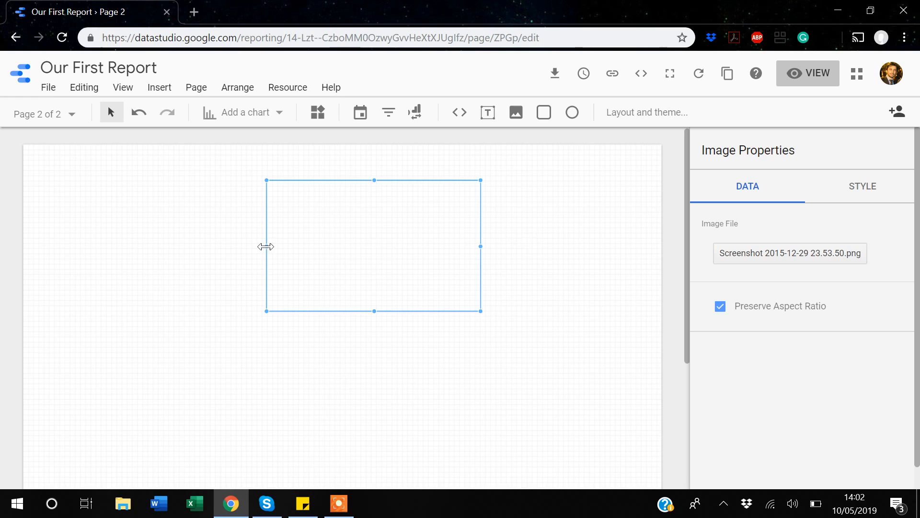
Stretch the image frame to span the full page width at the top of Page 2.
drag(266, 246, 95, 232)
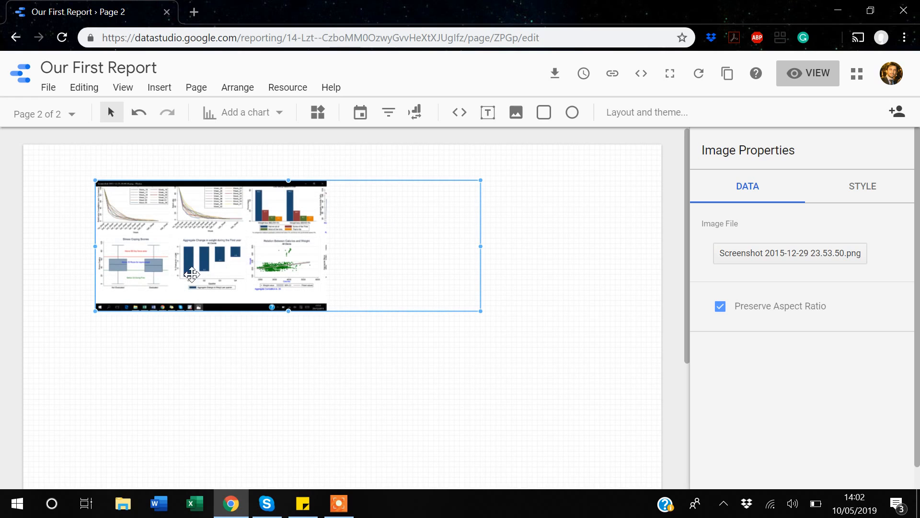
drag(96, 247, 23, 244)
drag(308, 224, 308, 194)
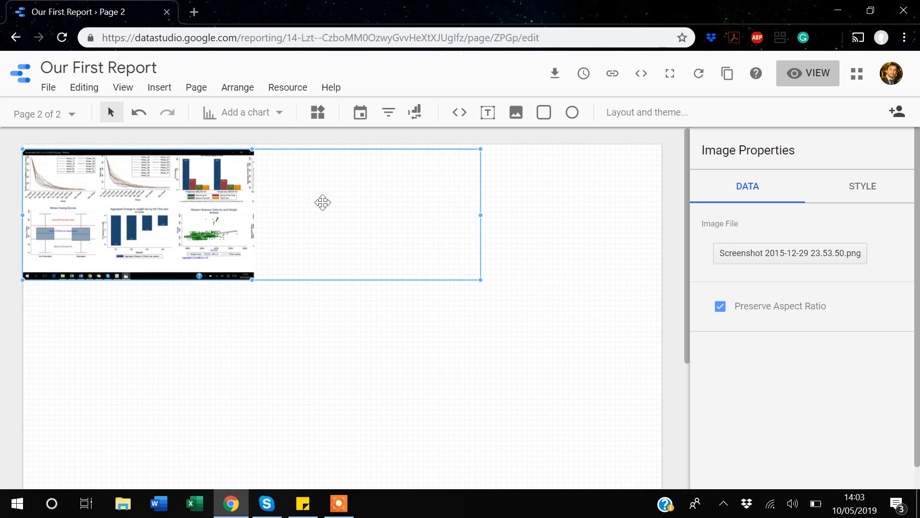
drag(479, 216, 662, 214)
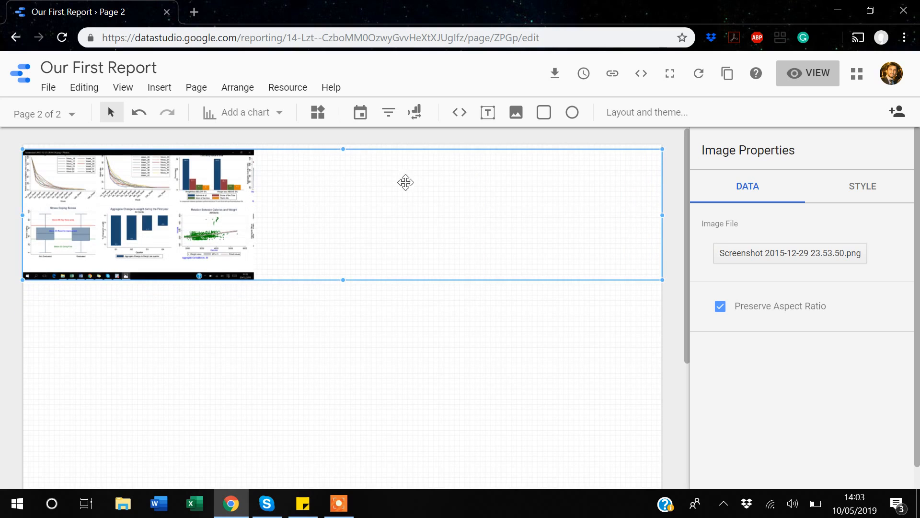
Raise the image frame's top edge slightly and turn off Preserve Aspect Ratio so the image fills its frame.
drag(343, 150, 343, 143)
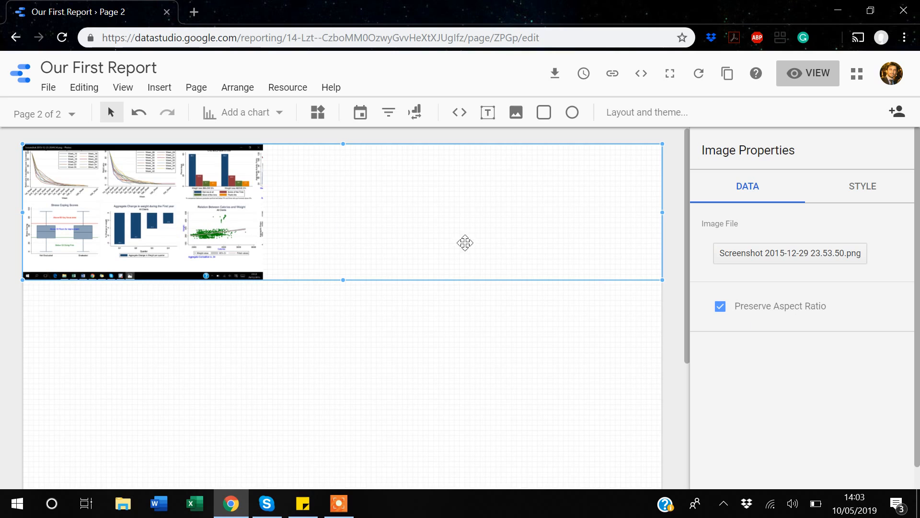
click(720, 307)
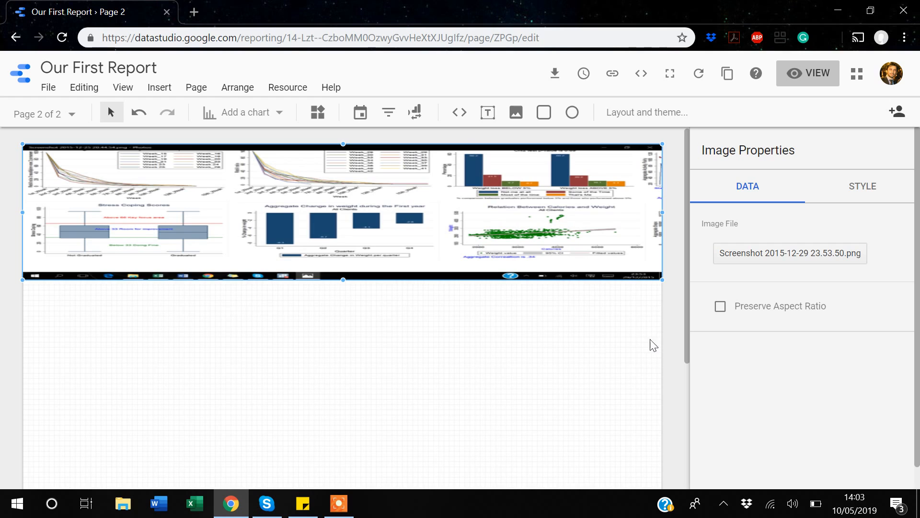
click(719, 309)
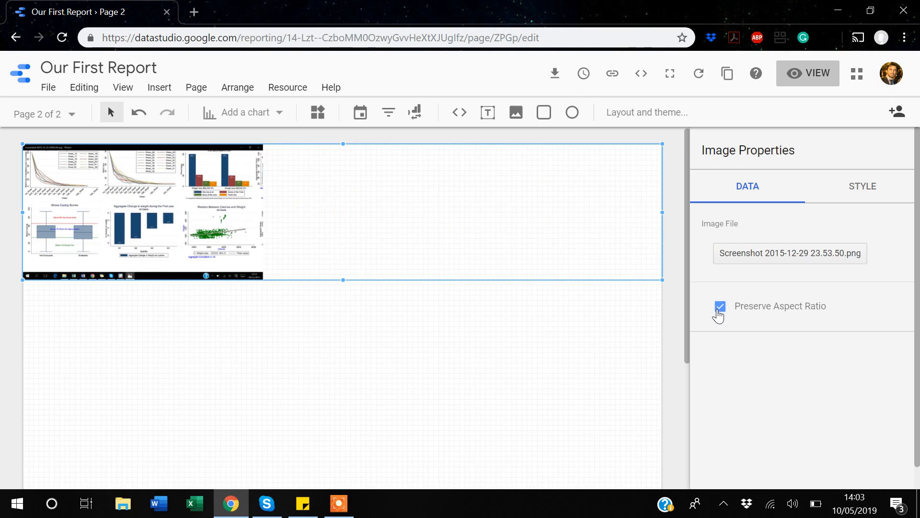
click(719, 309)
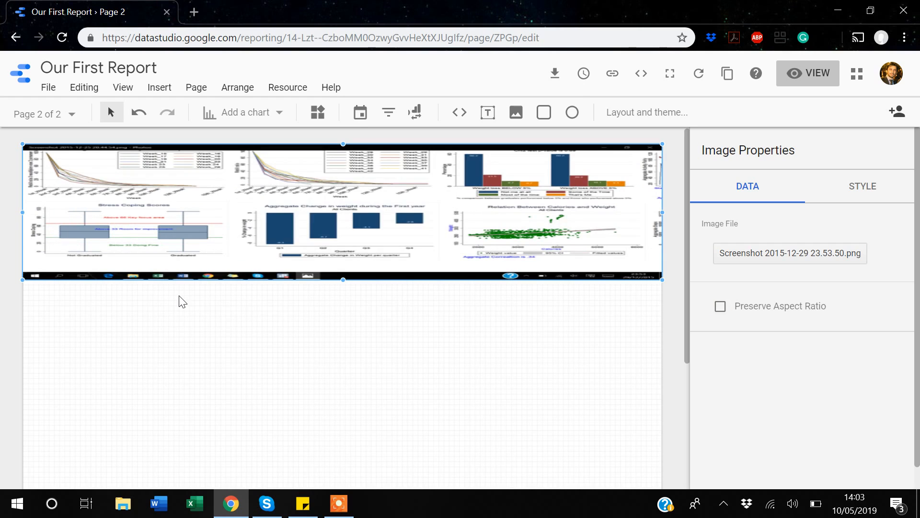
Change the report's theme to Simple Dark.
click(198, 343)
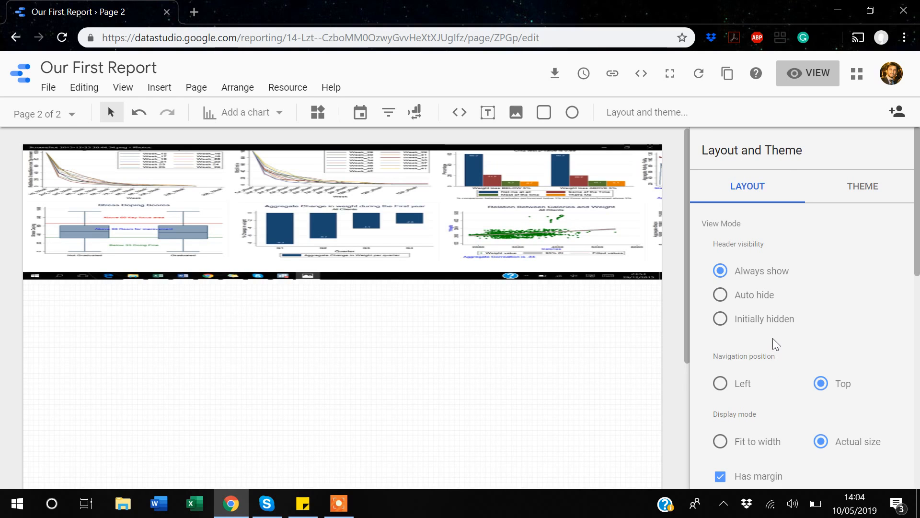
scroll(773, 338, down, 2)
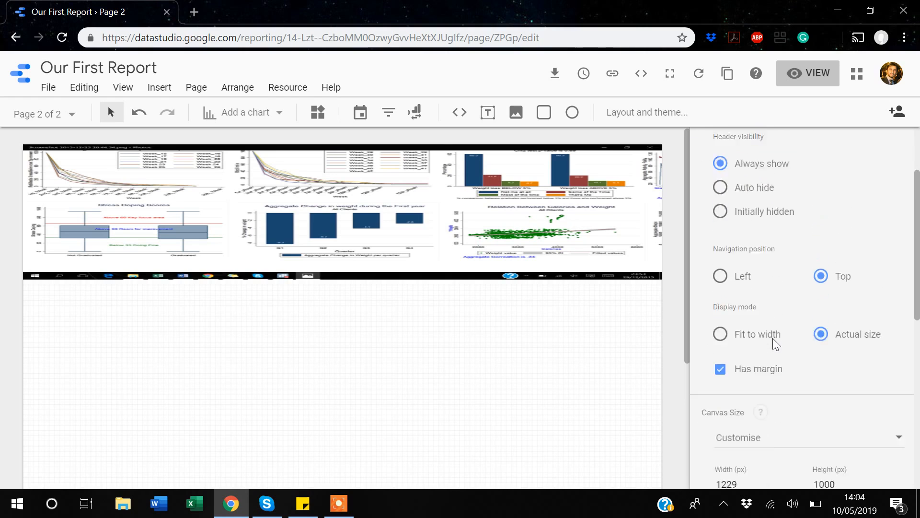
scroll(773, 338, up, 2)
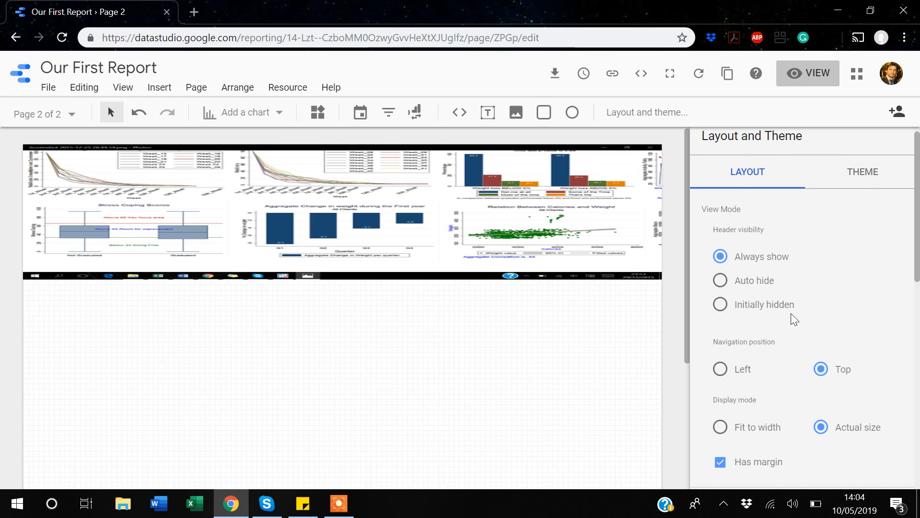
click(863, 172)
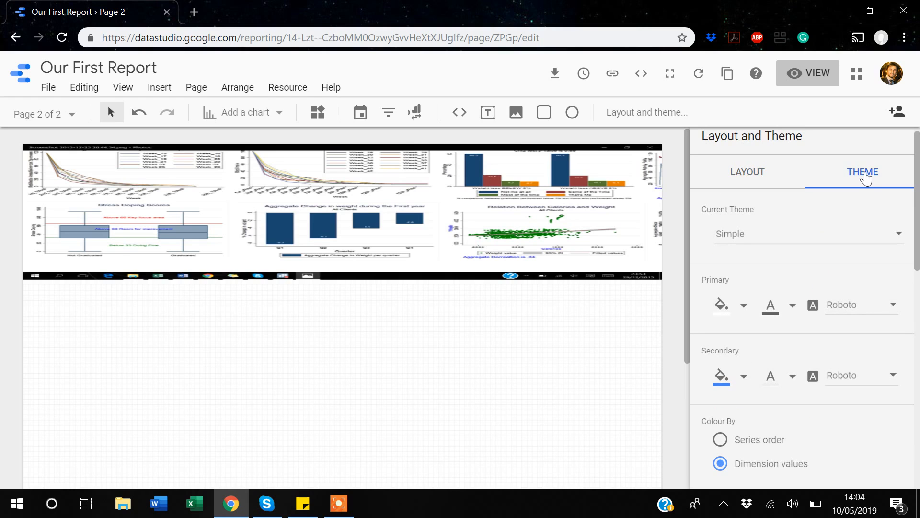
click(792, 243)
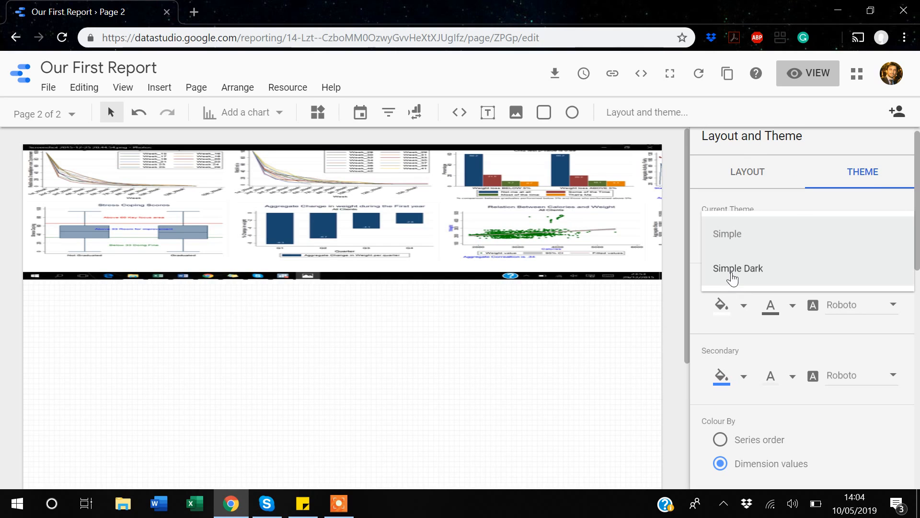
click(732, 275)
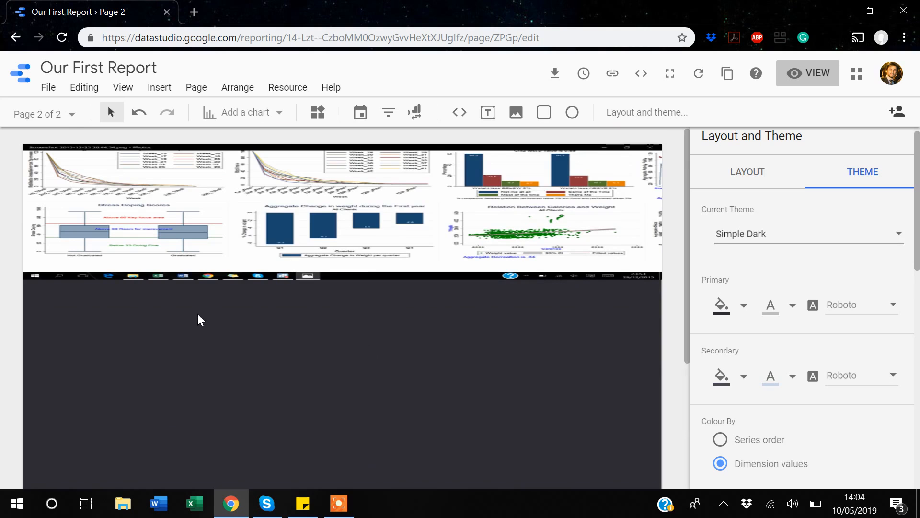
Switch to Page 1 and scroll through the dashboard to review it in the new theme.
click(71, 115)
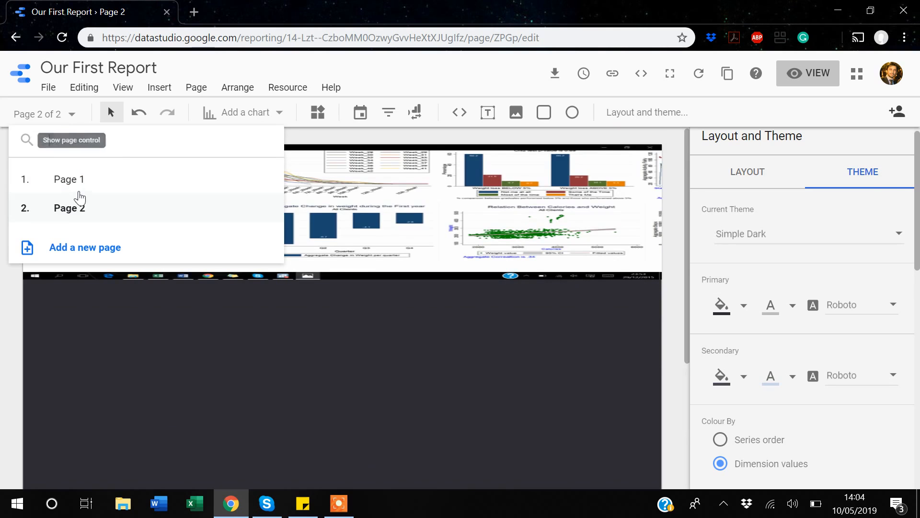
click(71, 180)
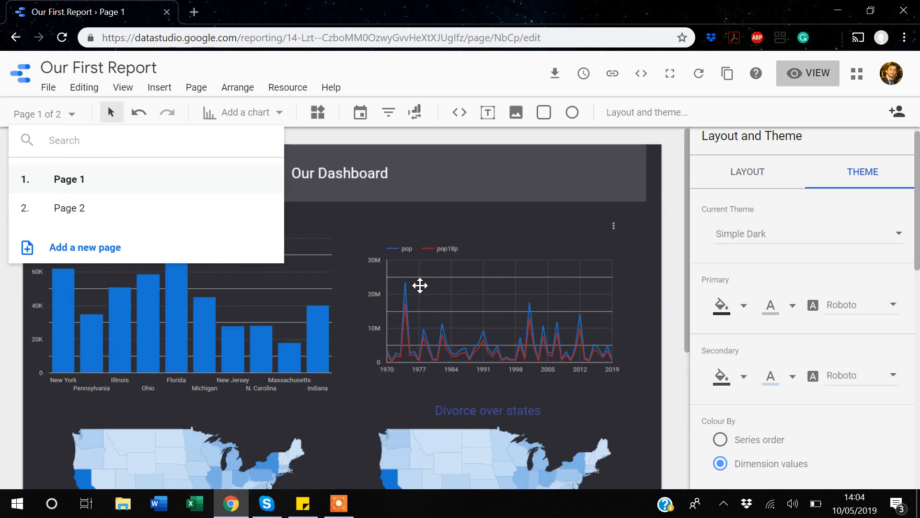
scroll(420, 285, down, 5)
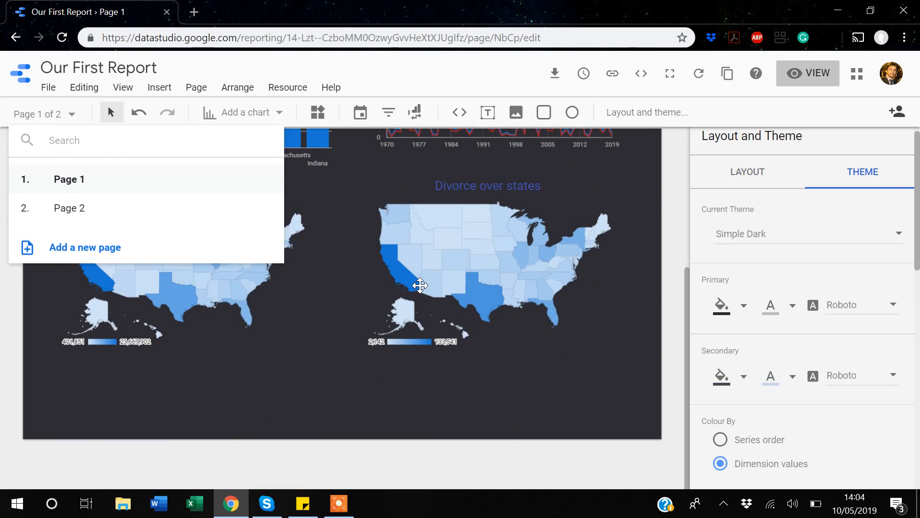
click(336, 364)
scroll(336, 364, up, 5)
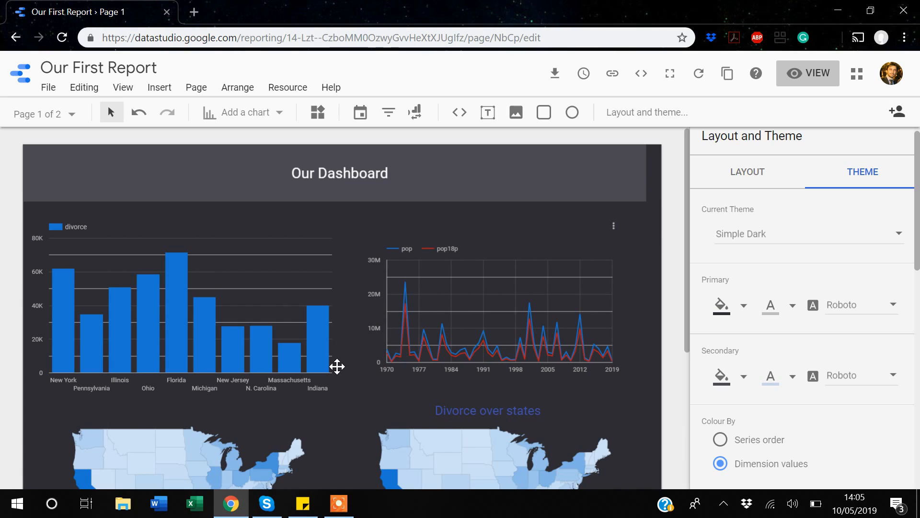
click(338, 509)
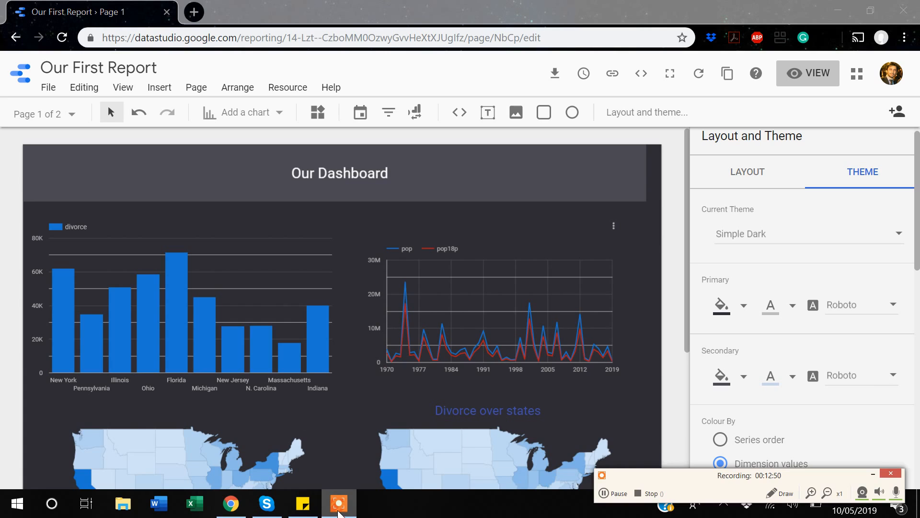